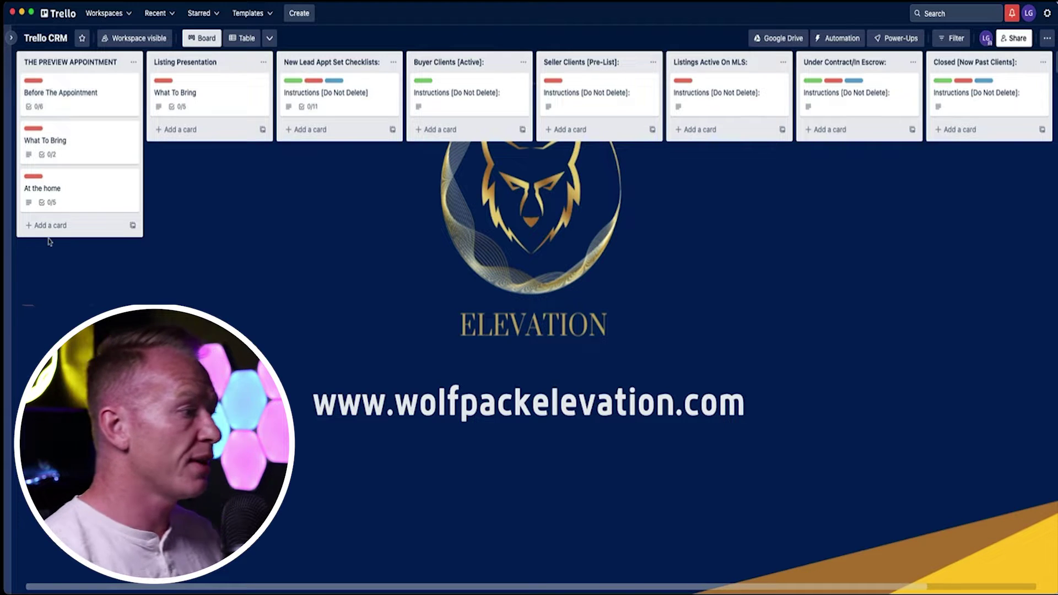
Add a new card with the client's name to THE PREVIEW APPOINTMENT list
left_click(58, 226)
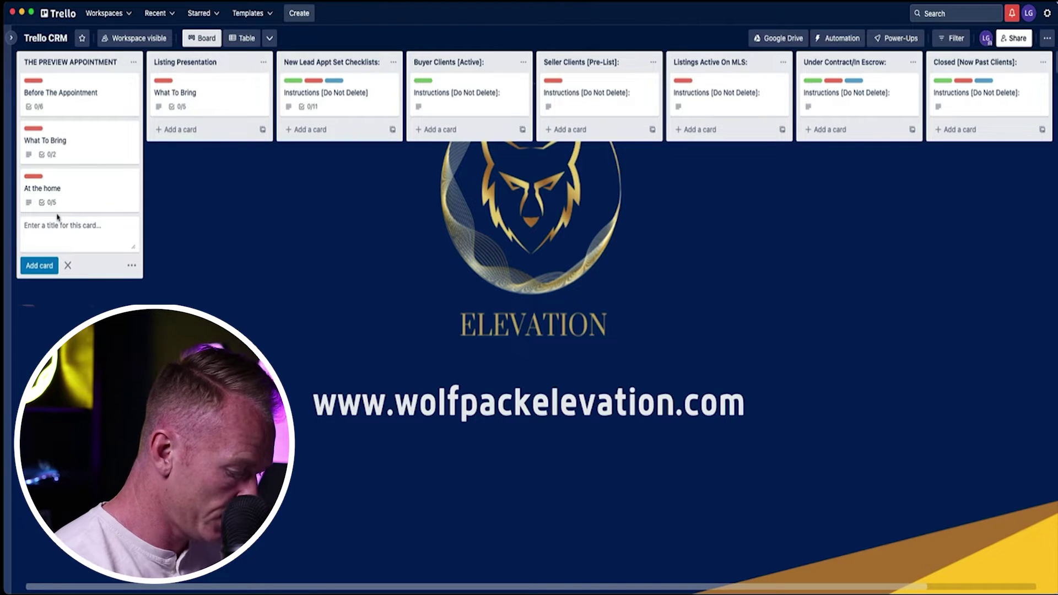
type("John Smith")
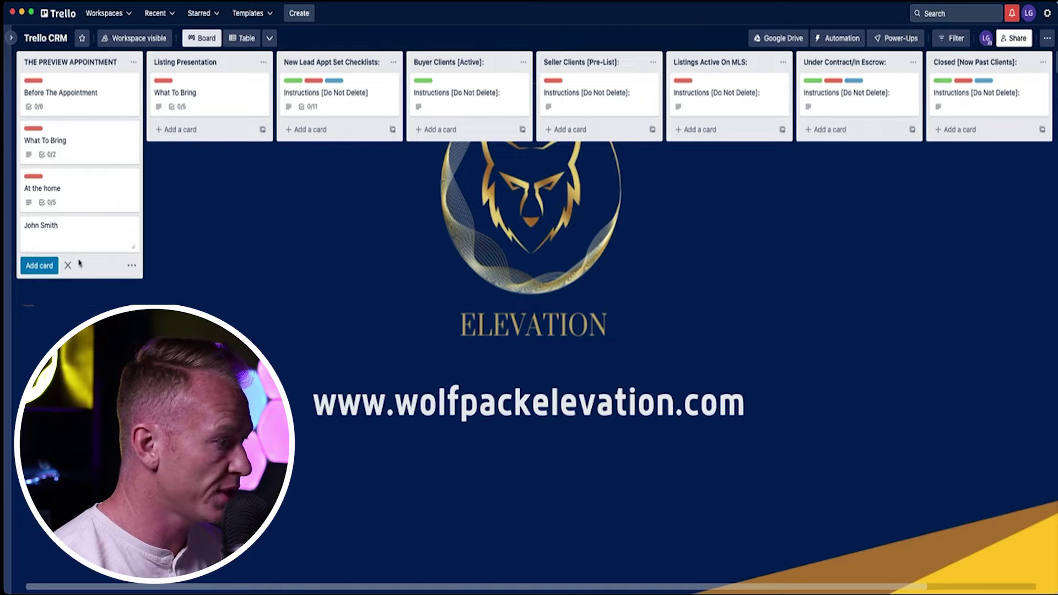
left_click(48, 266)
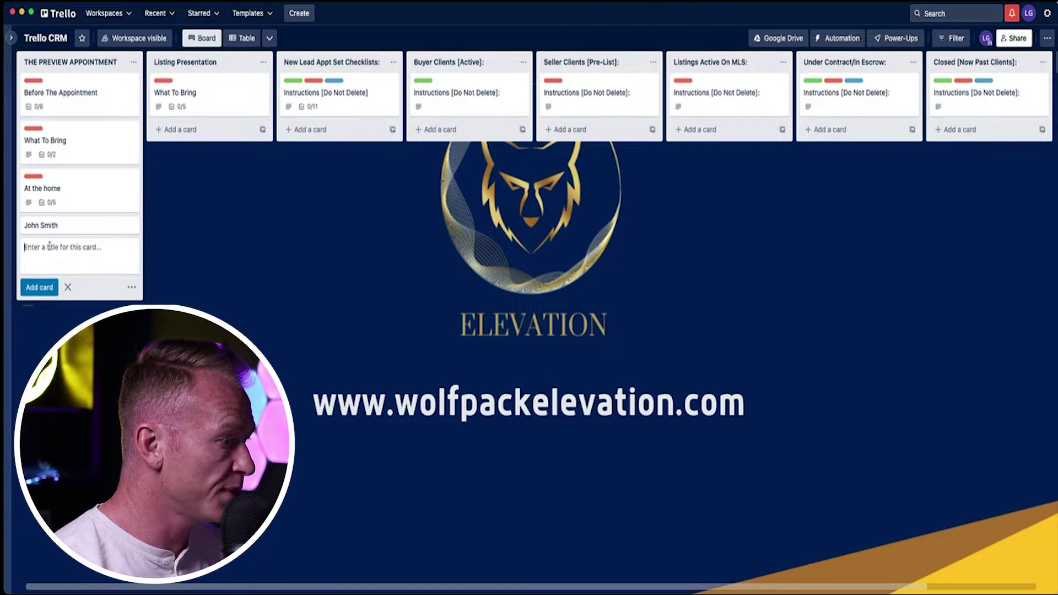
Tag the client's card with the Seller label
left_click(101, 227)
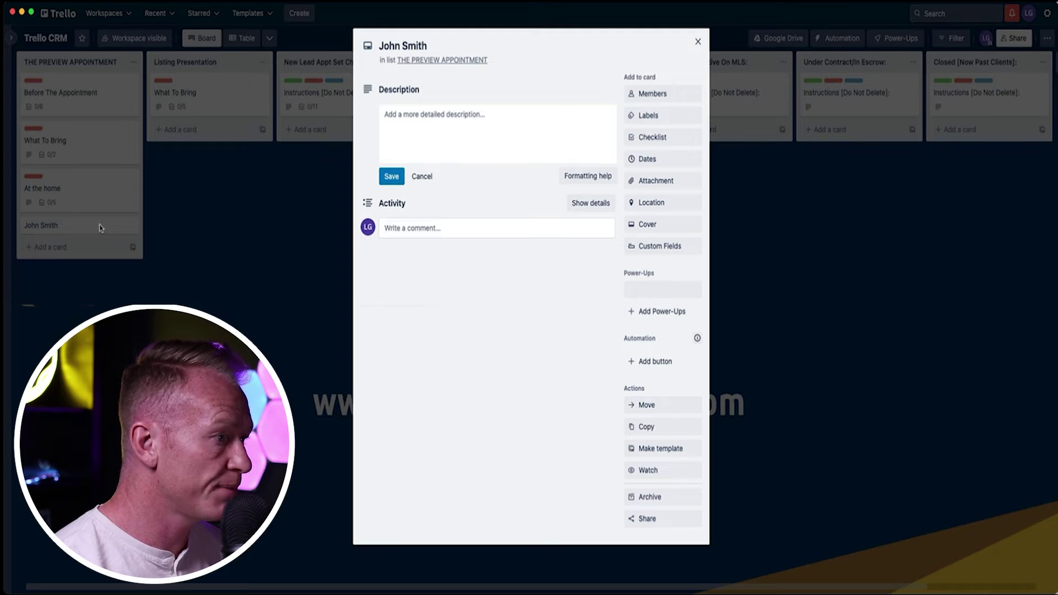
left_click(652, 120)
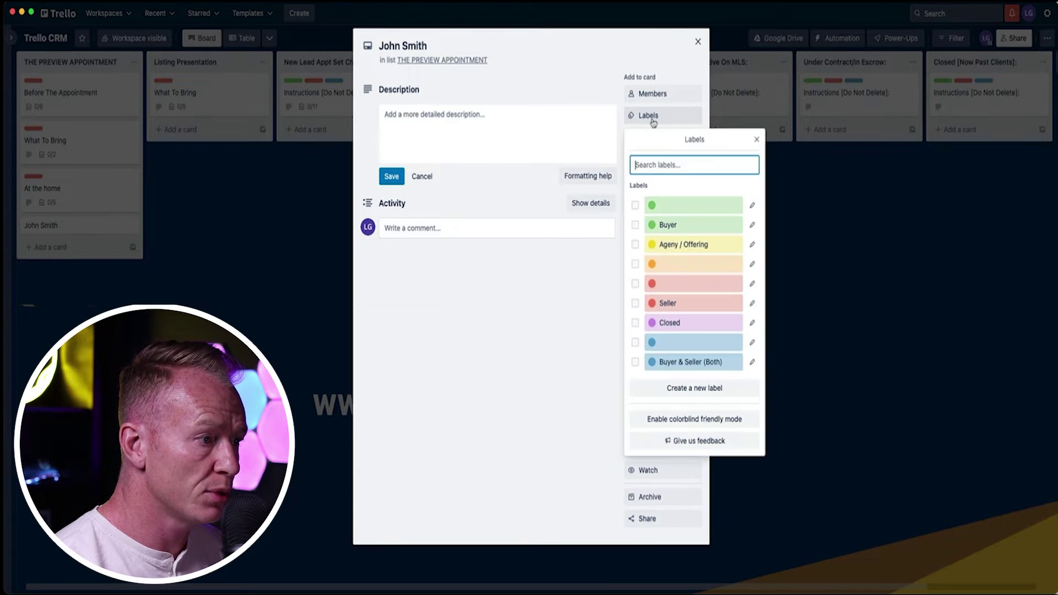
left_click(634, 307)
left_click(570, 347)
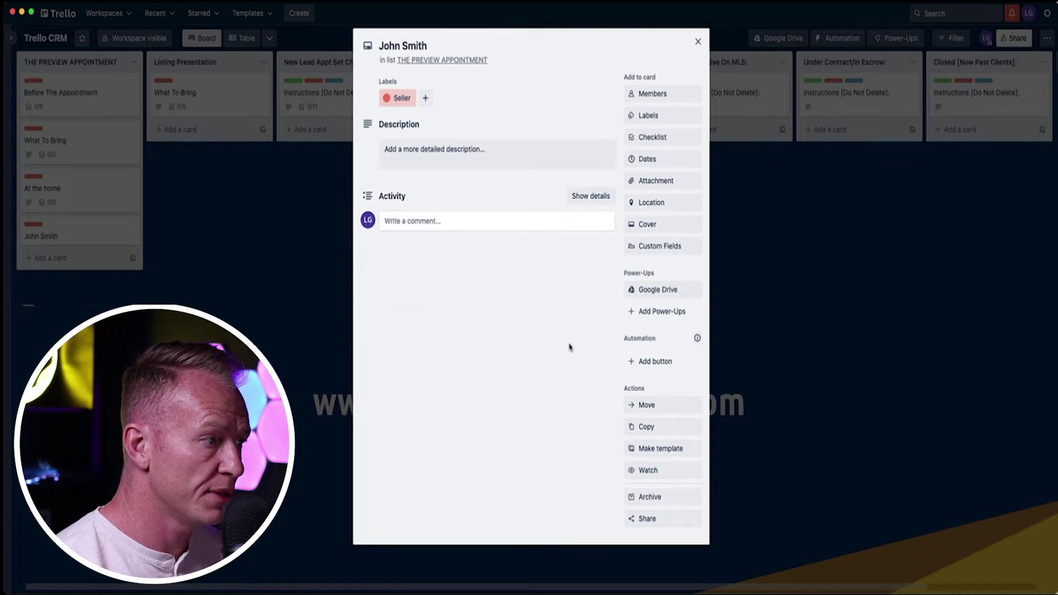
left_click(286, 326)
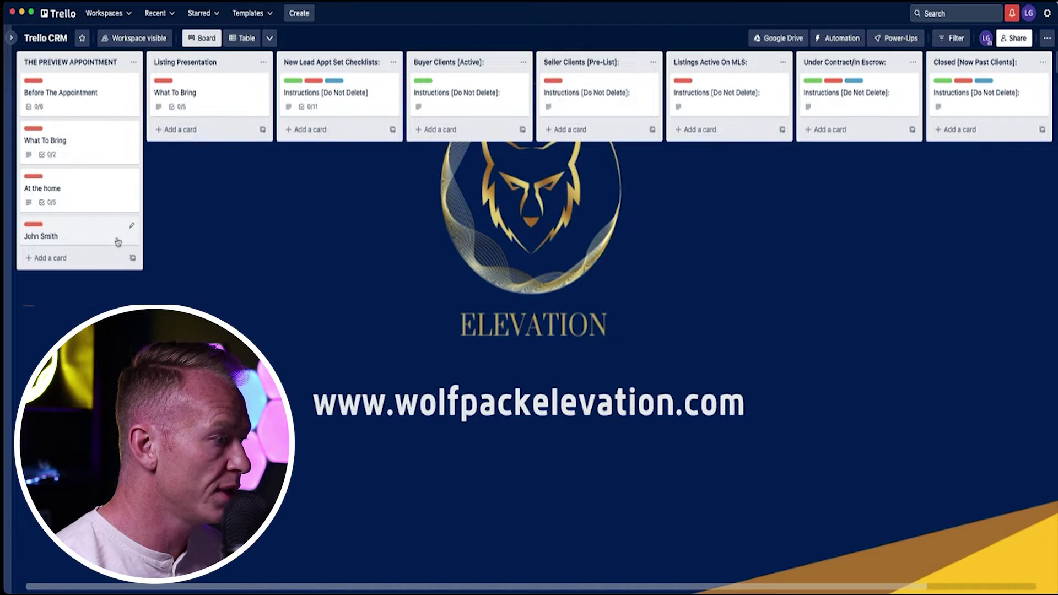
Save a description on the client's card saying he is excited about meeting tomorrow
left_click(95, 241)
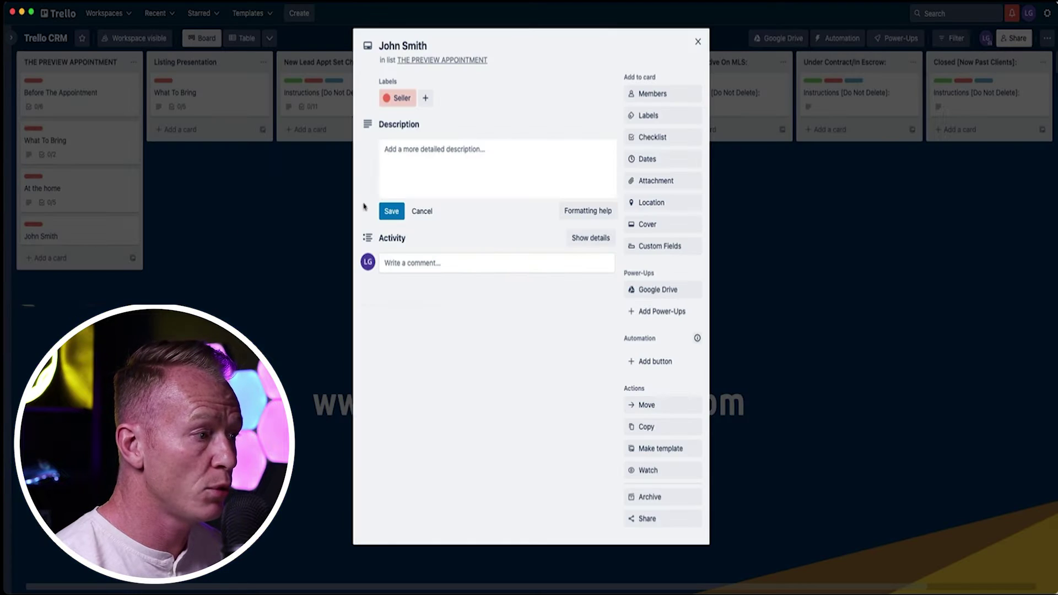
left_click(429, 168)
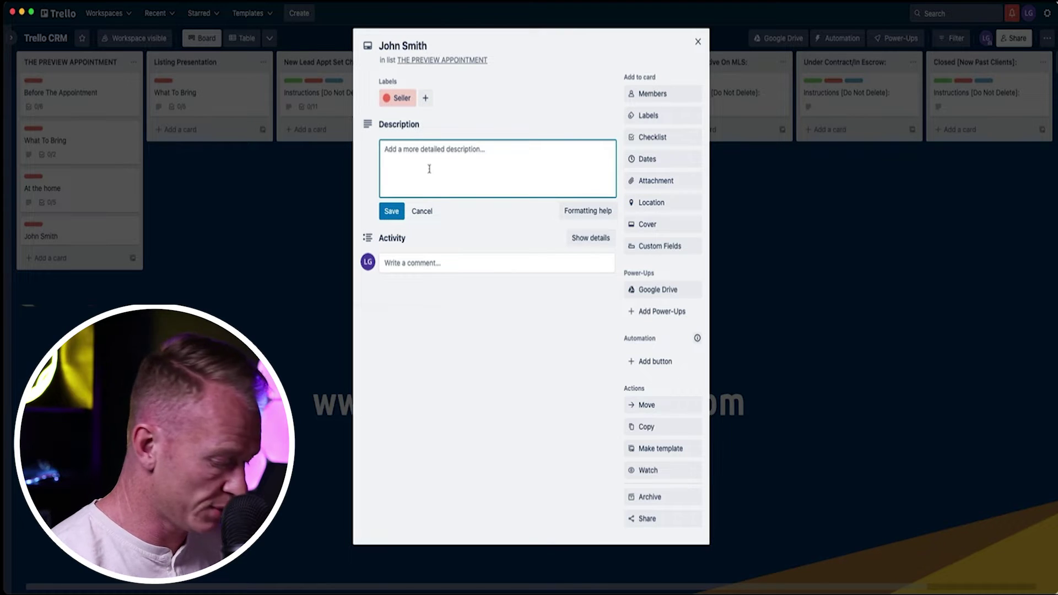
type("Talked to John and he")
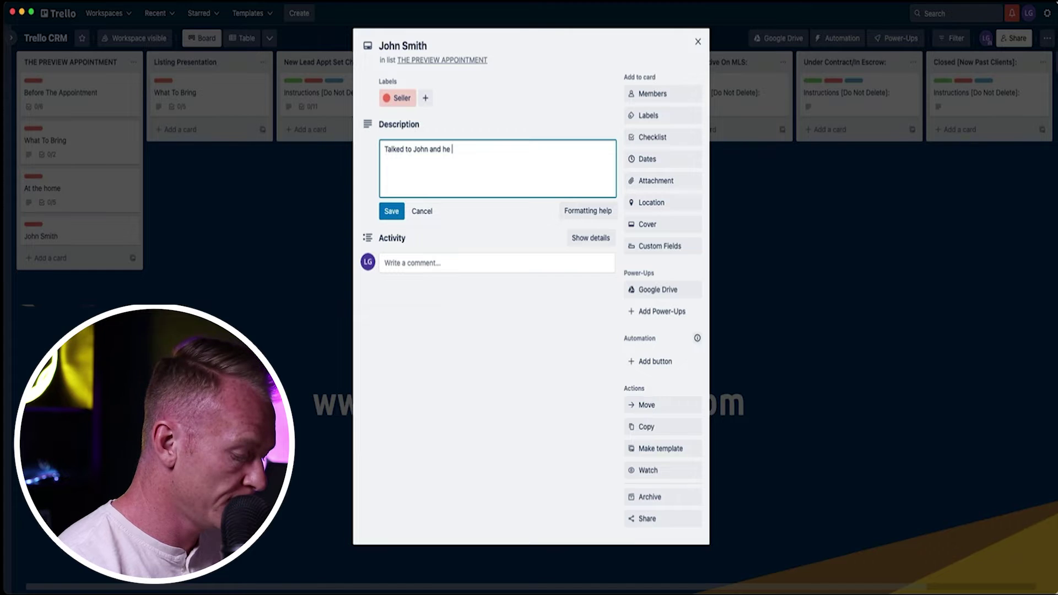
type(" is exited about")
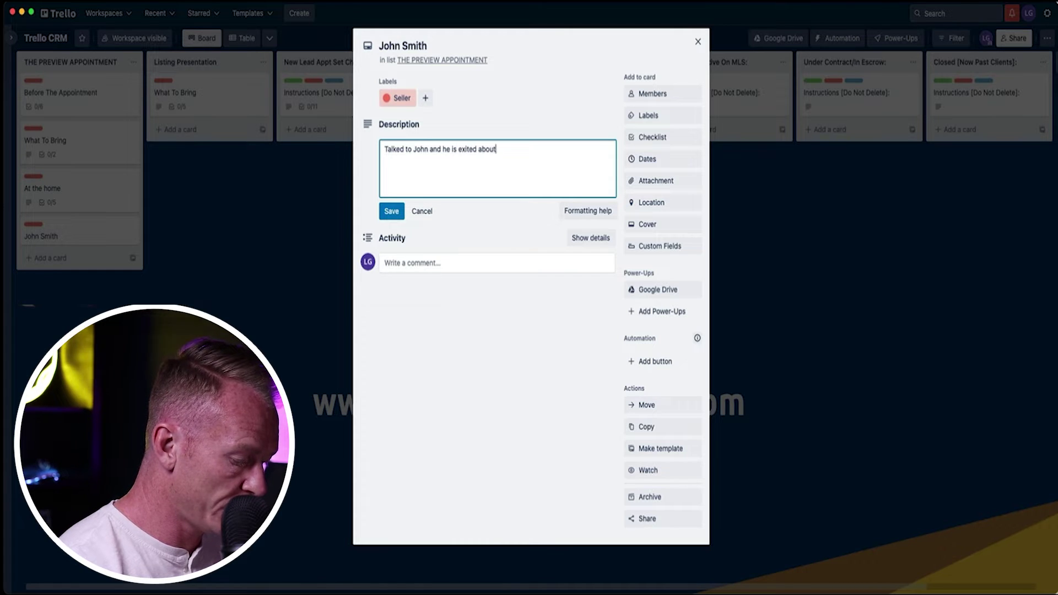
type(" meeting tomorow")
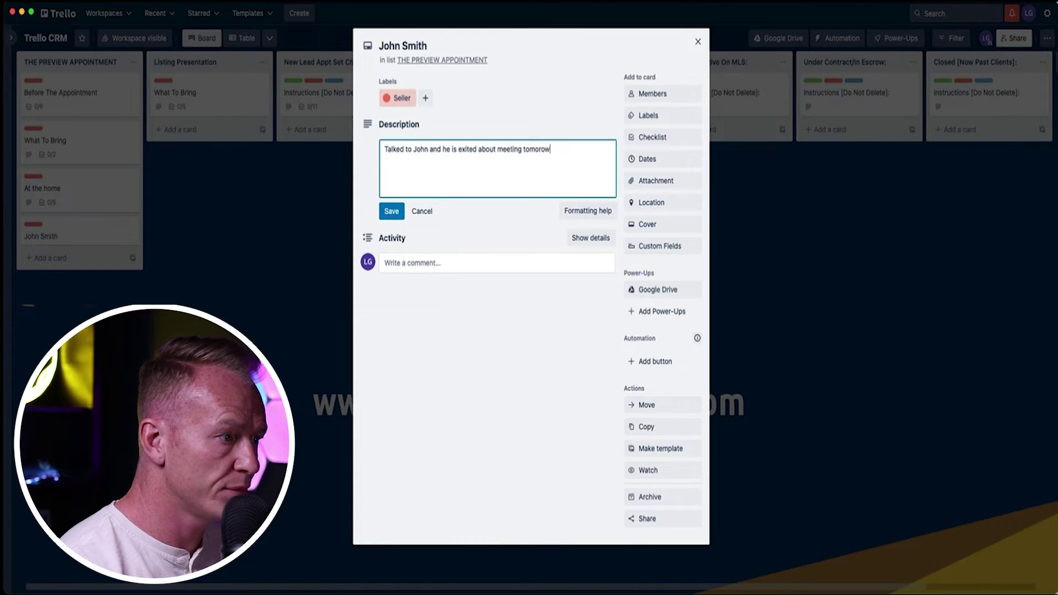
key("BackSpace")
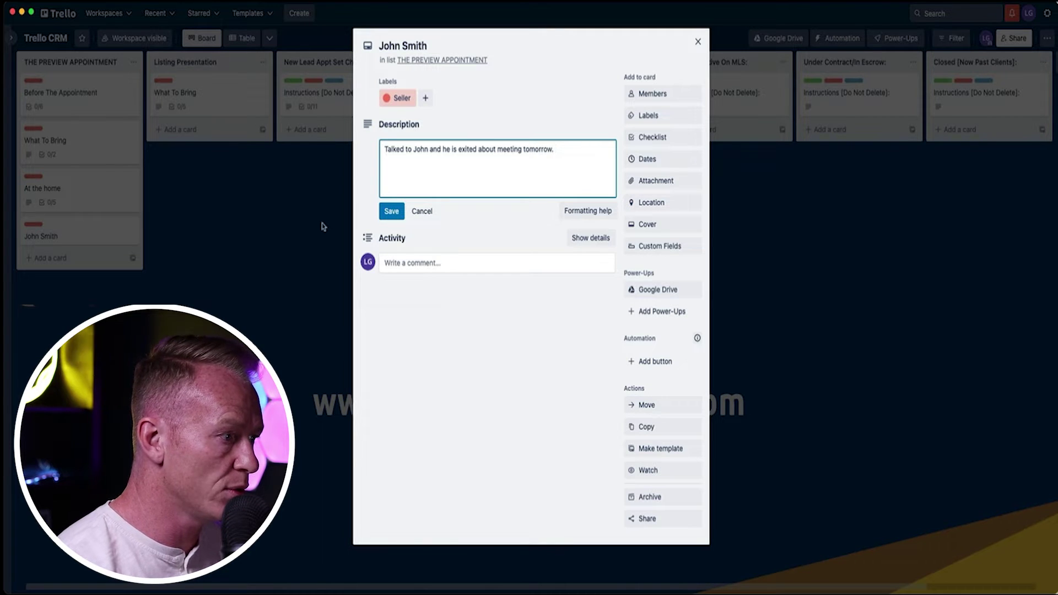
left_click(390, 213)
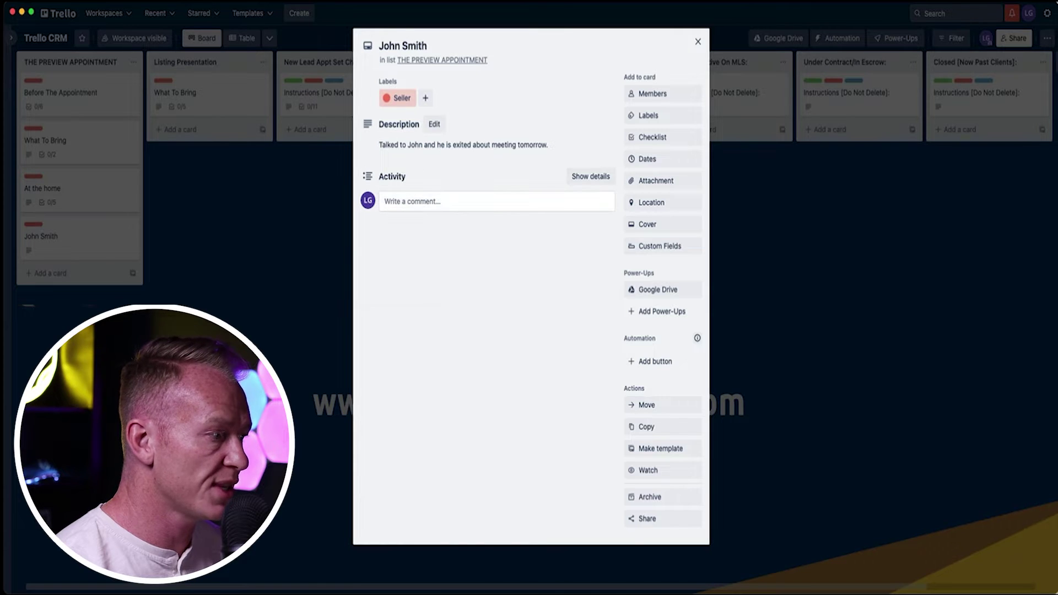
left_click(281, 334)
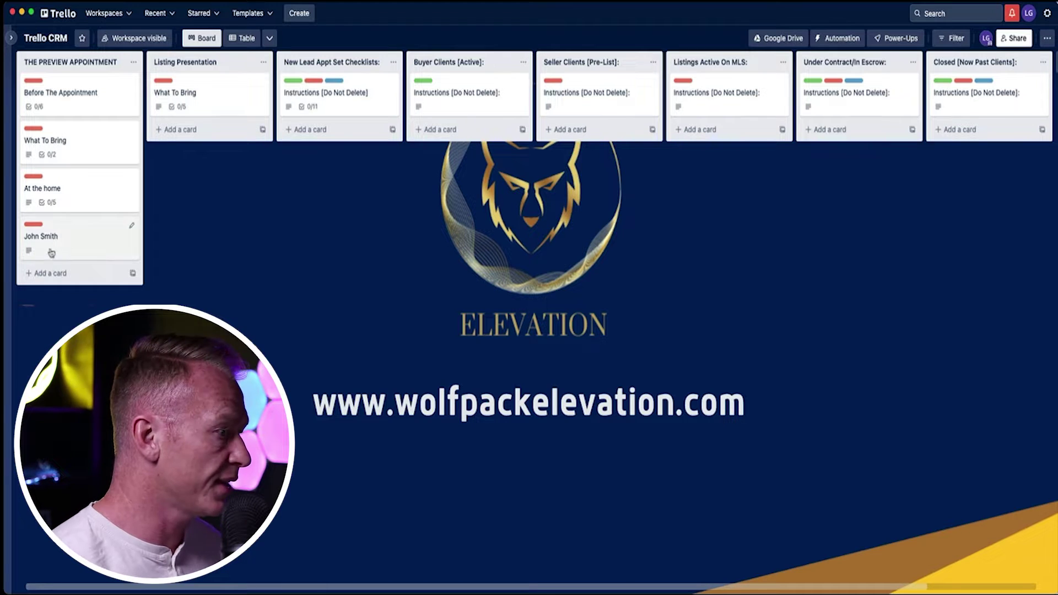
On Before The Appointment, check Send Calendar Invitation, Email Resume and Send Video Text Day Of
left_click(75, 96)
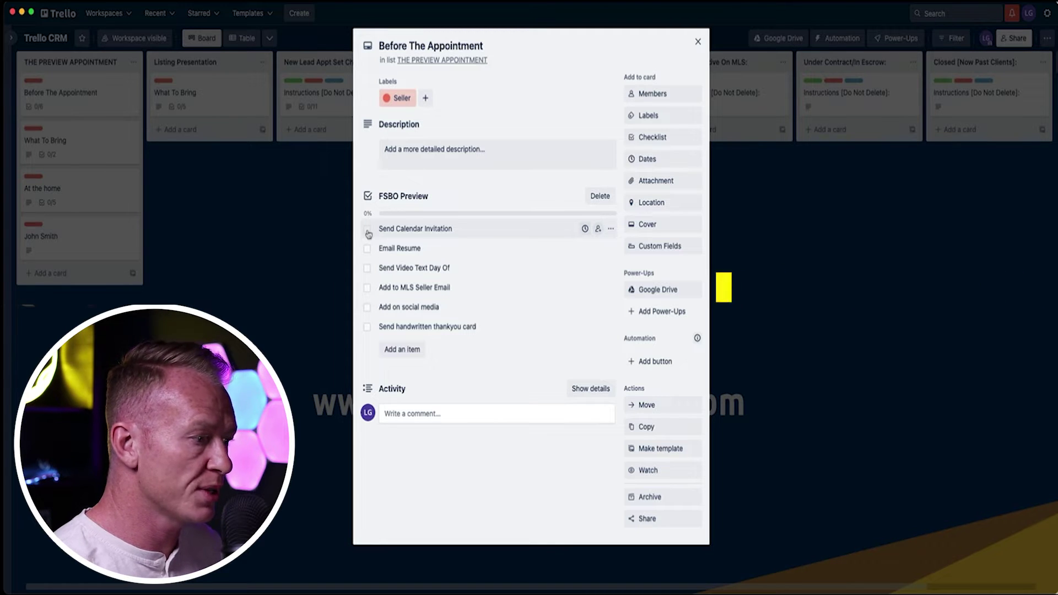
left_click(368, 230)
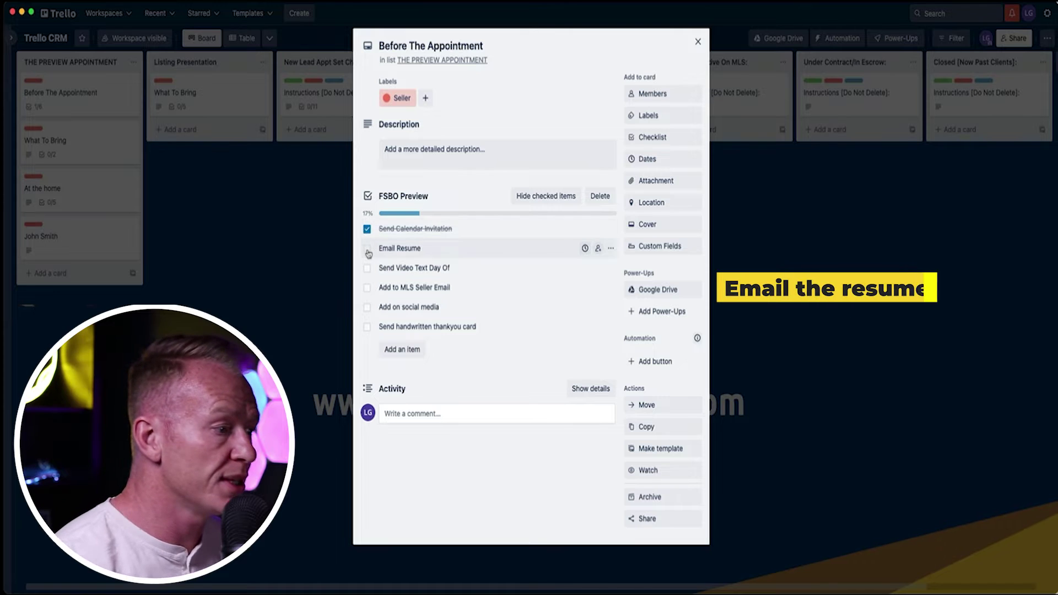
left_click(368, 251)
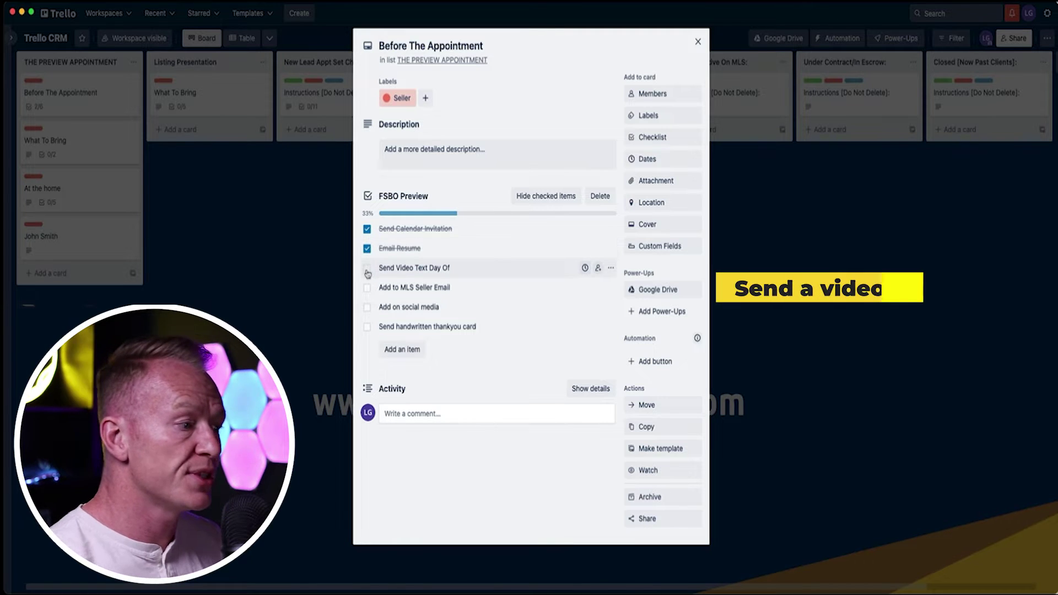
left_click(367, 269)
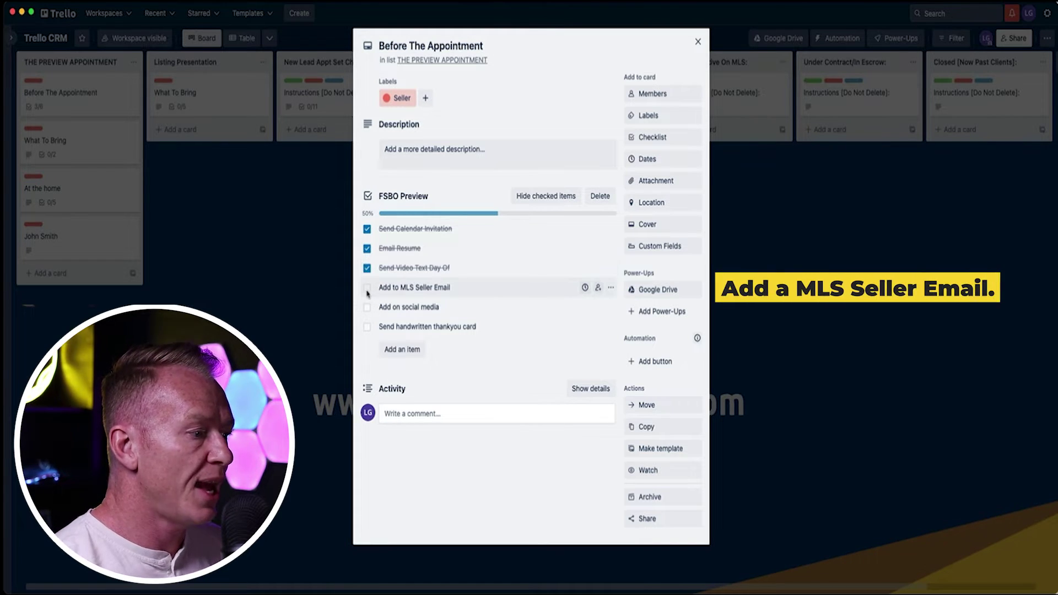
Check Add to MLS Seller Email, Add on social media and Send handwritten thankyou card
left_click(367, 289)
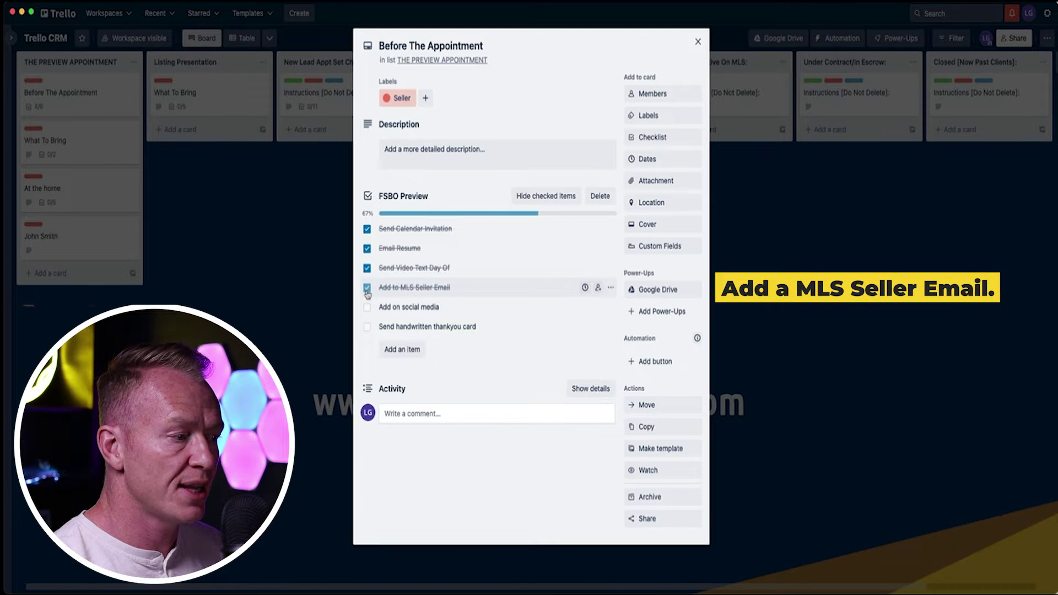
left_click(367, 289)
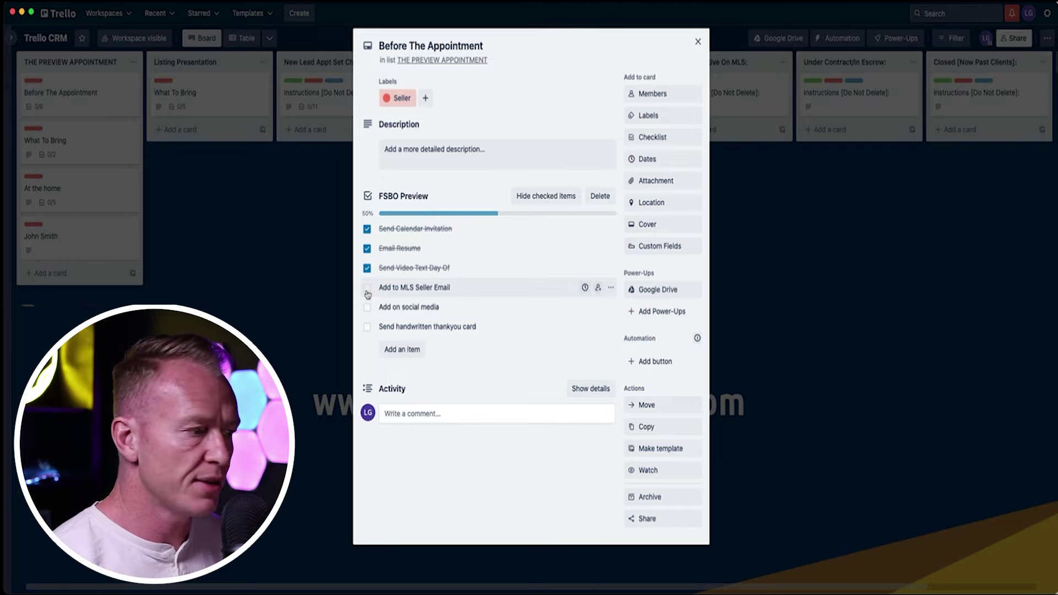
left_click(367, 289)
left_click(367, 308)
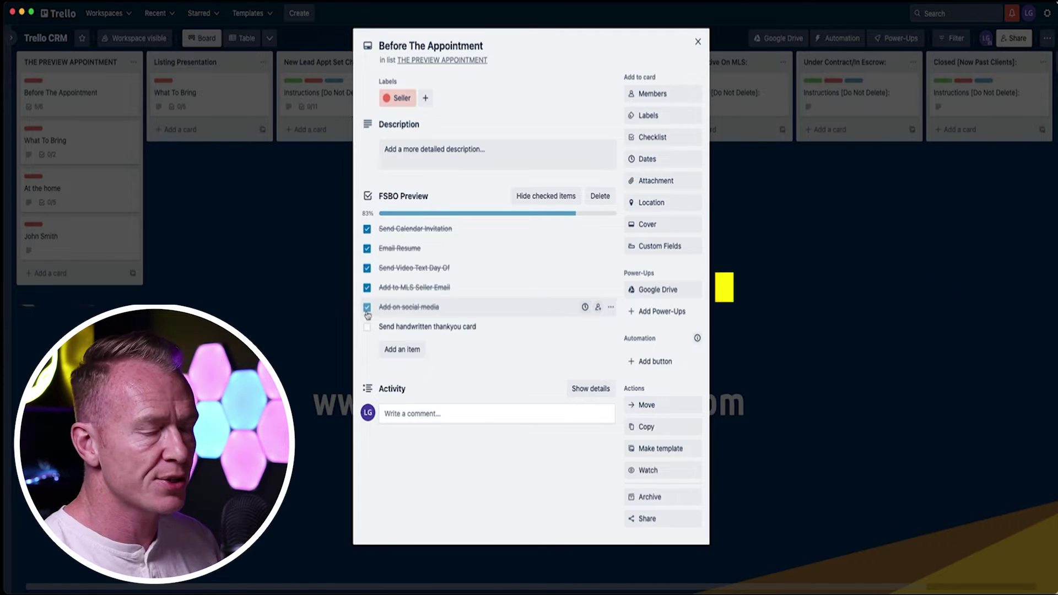
left_click(366, 327)
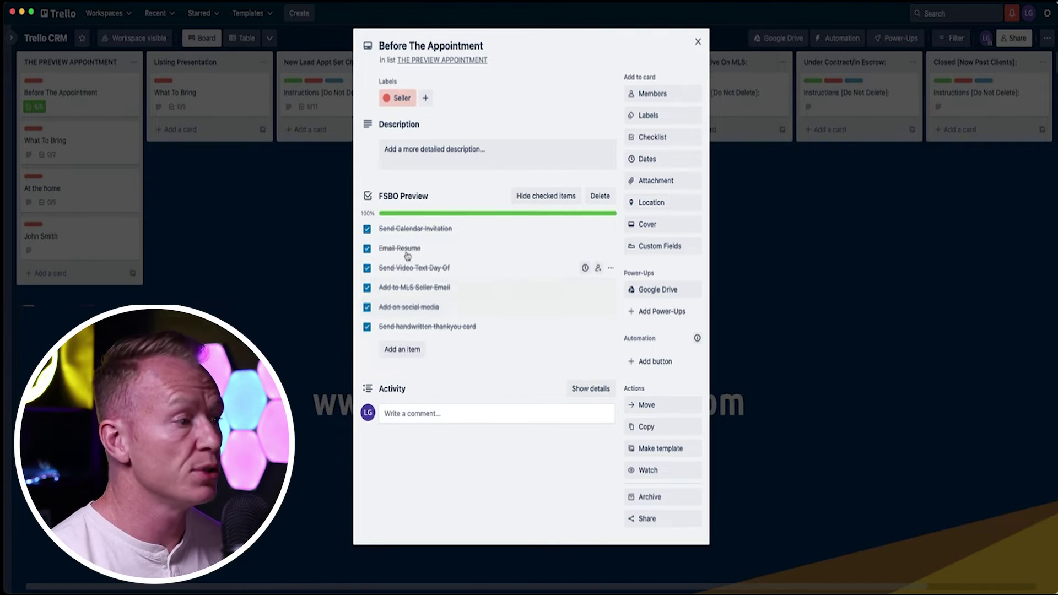
Uncheck all six FSBO Preview checklist items, bringing progress back to 0%
left_click(367, 228)
left_click(367, 249)
left_click(367, 268)
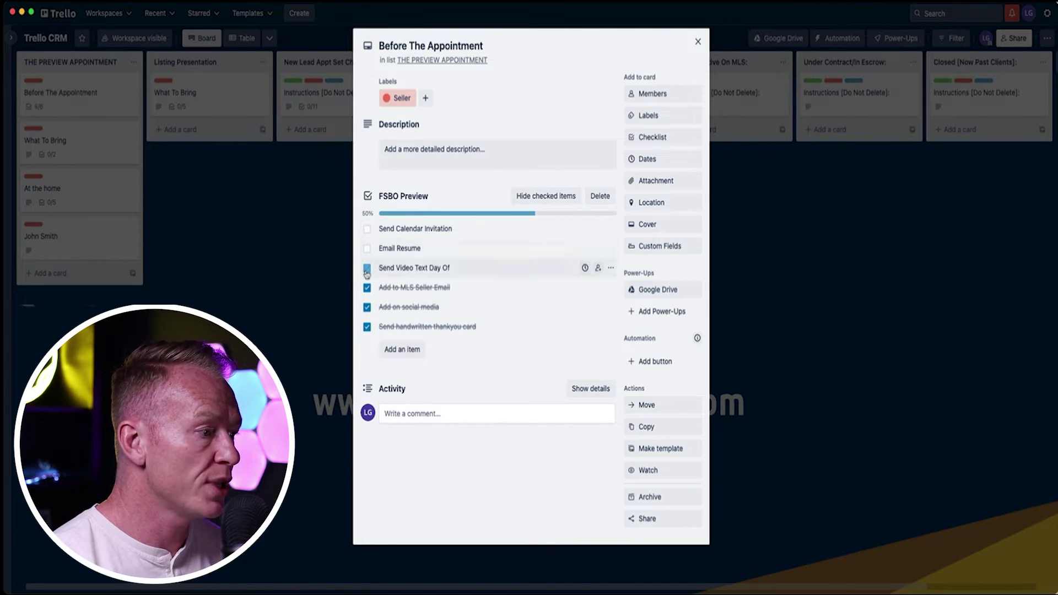
left_click(367, 288)
left_click(367, 307)
left_click(367, 327)
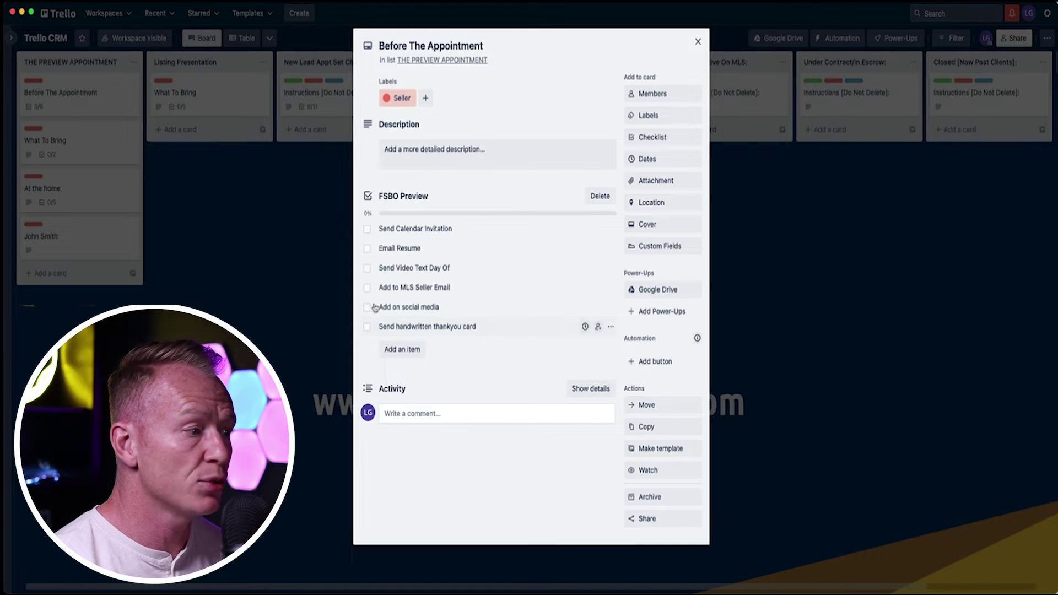
Cancel a new checklist item, browse the Copy items from list, and close the card
left_click(403, 349)
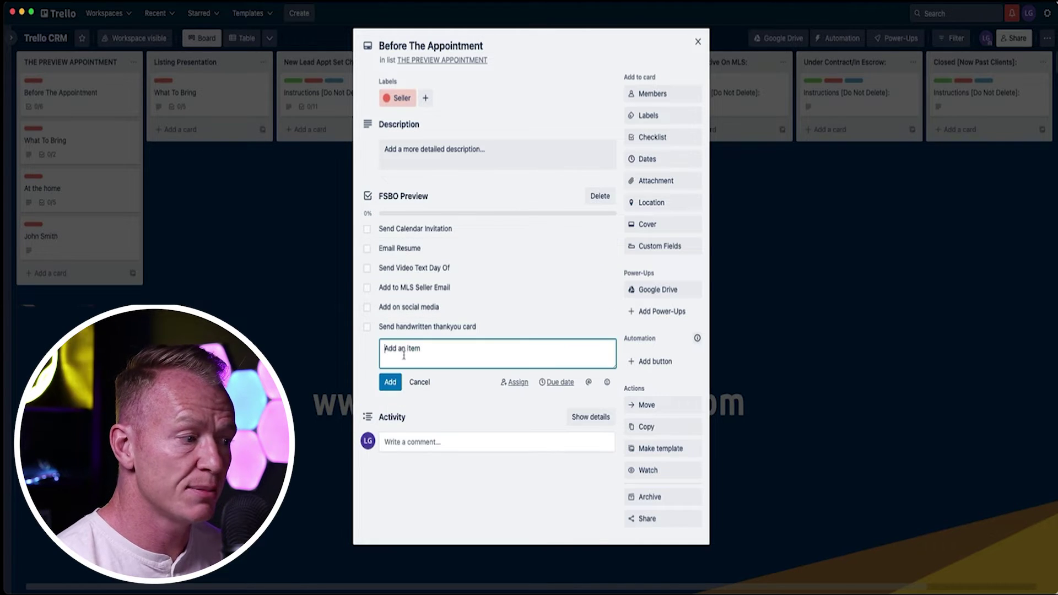
left_click(420, 382)
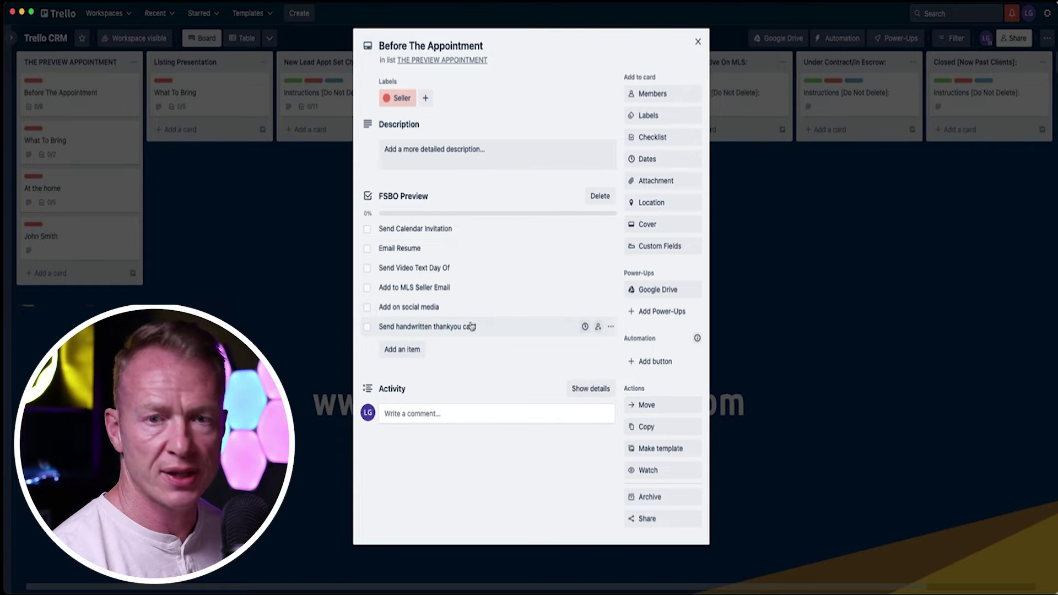
left_click(646, 138)
left_click(707, 227)
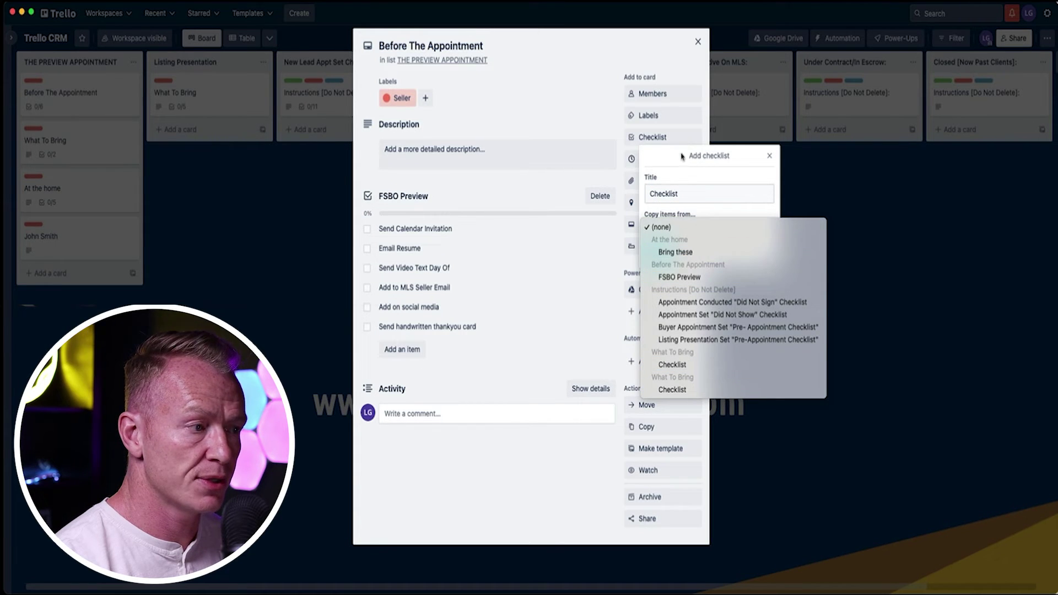
left_click(600, 66)
left_click(697, 42)
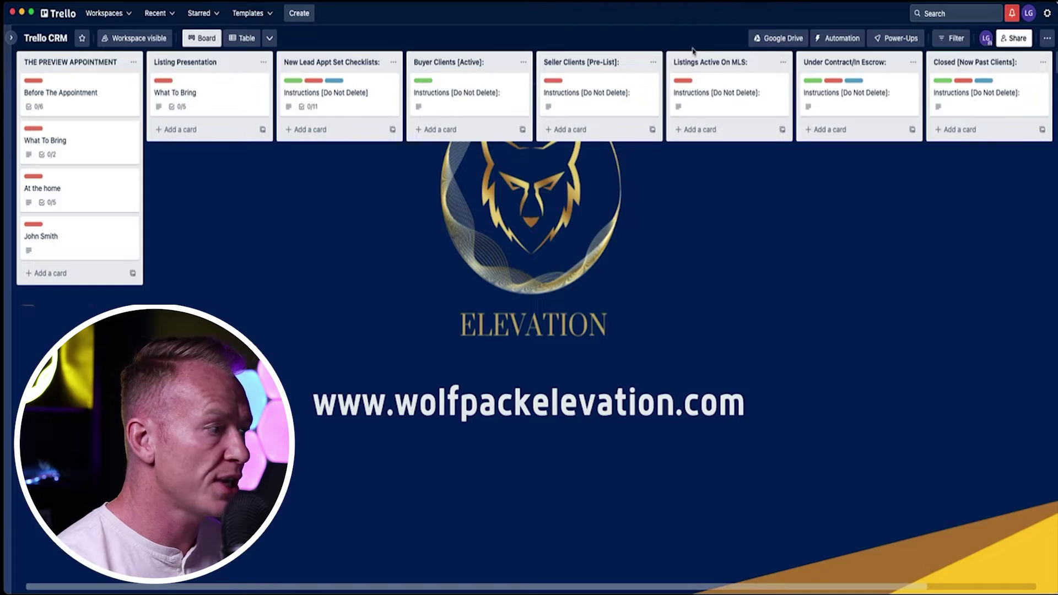
View and close the What To Bring card, then open the At the home card
left_click(80, 156)
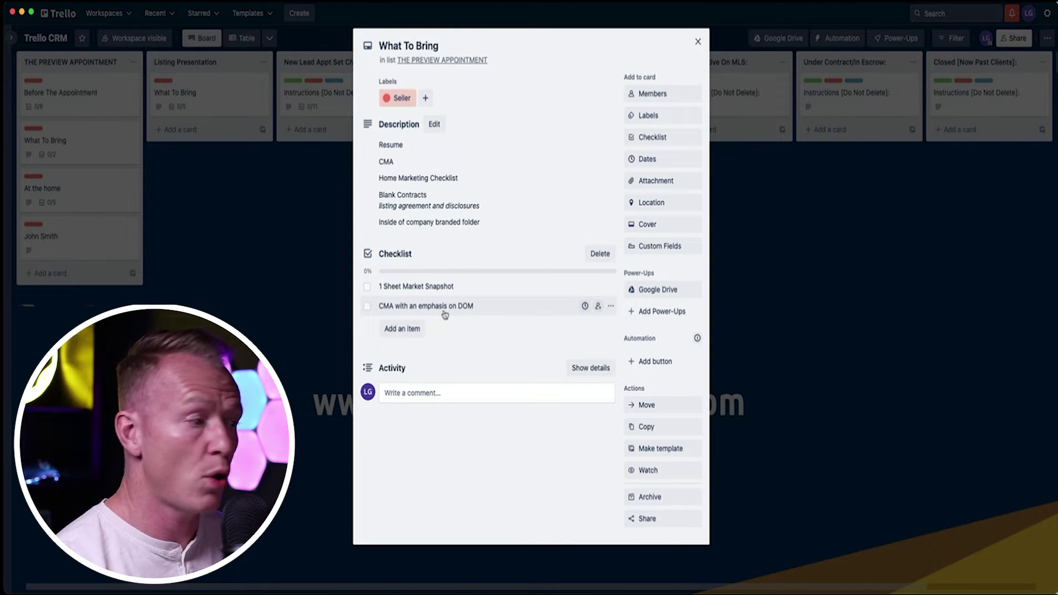
left_click(697, 42)
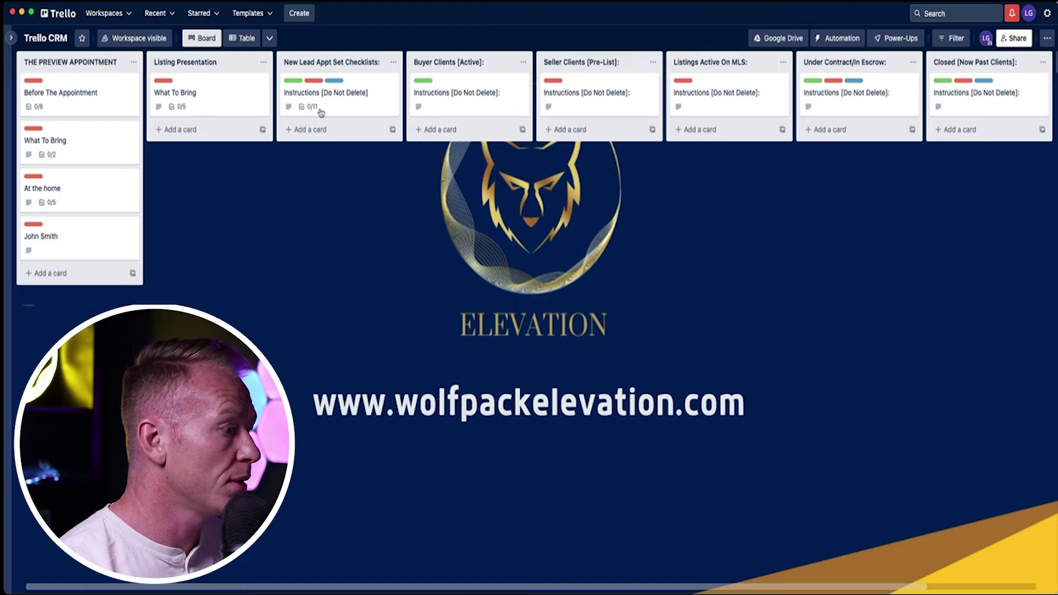
left_click(91, 187)
scroll(435, 305, "down", 1)
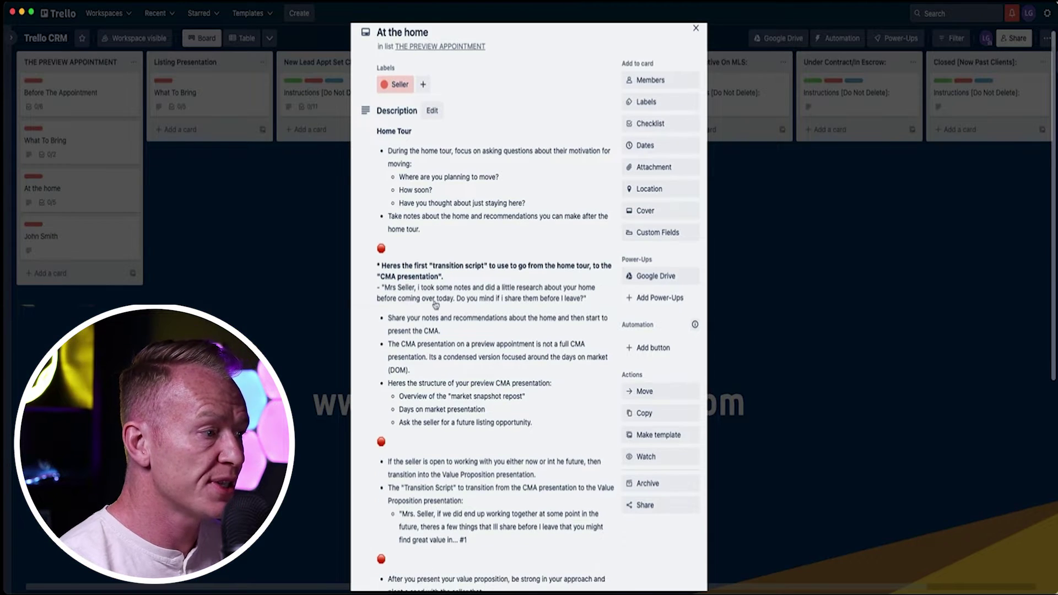
scroll(436, 304, "down", 3)
scroll(435, 305, "up", 2)
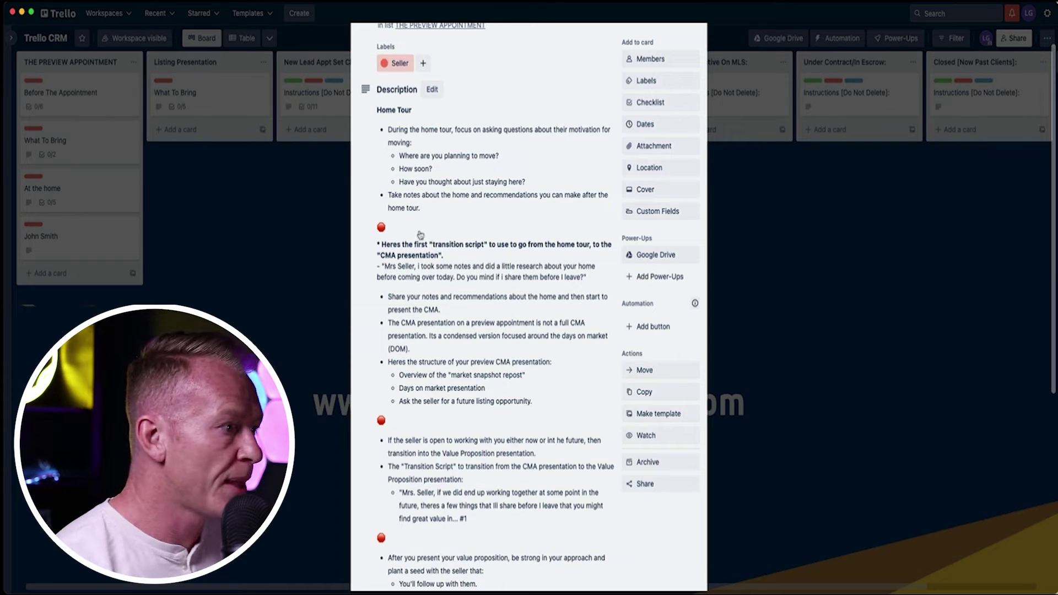
scroll(424, 212, "down", 1)
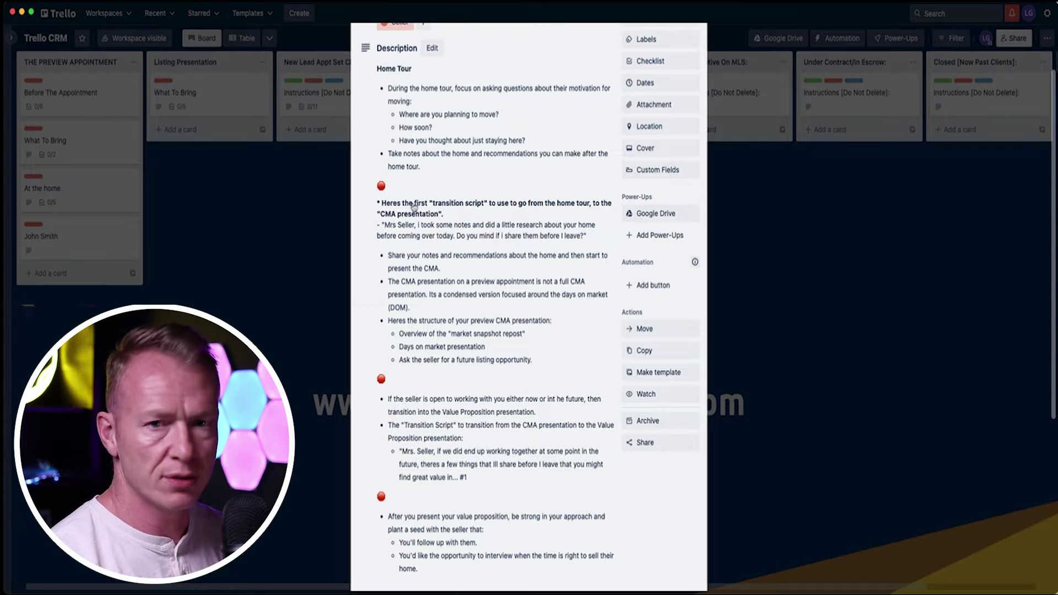
scroll(428, 208, "down", 2)
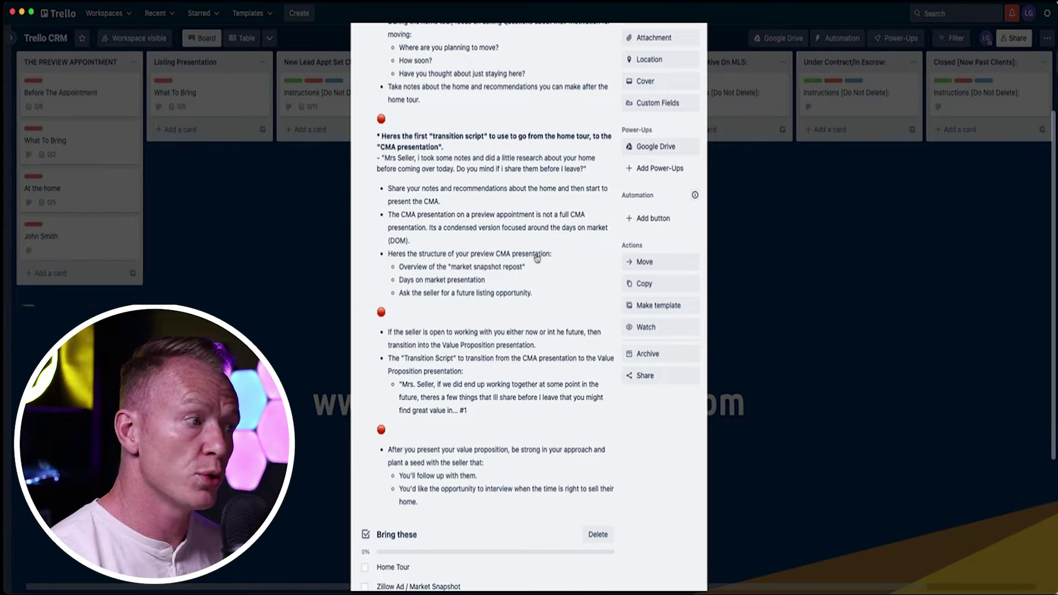
scroll(537, 258, "down", 3)
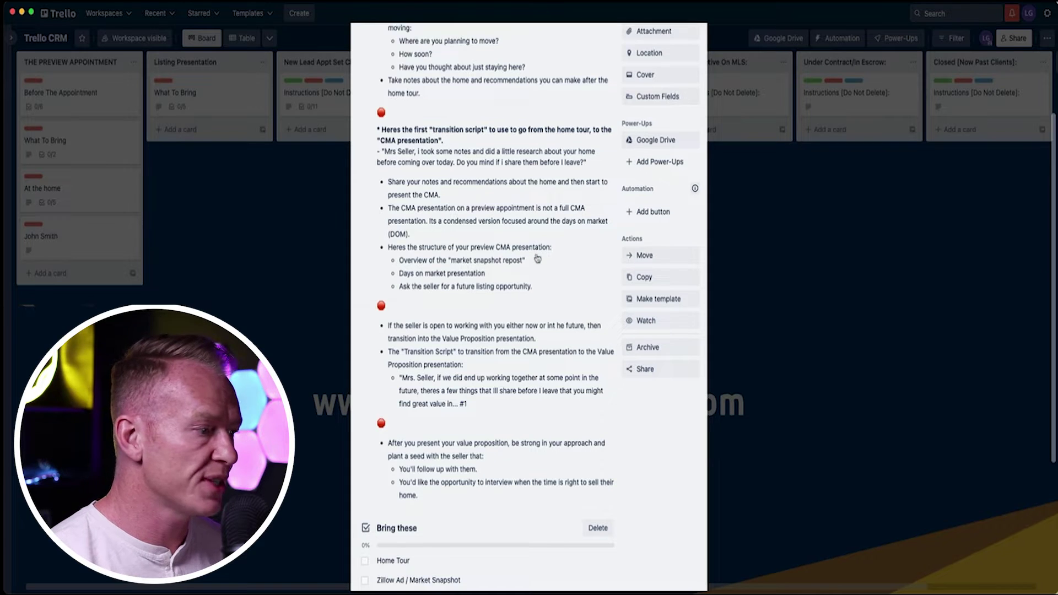
scroll(503, 267, "down", 2)
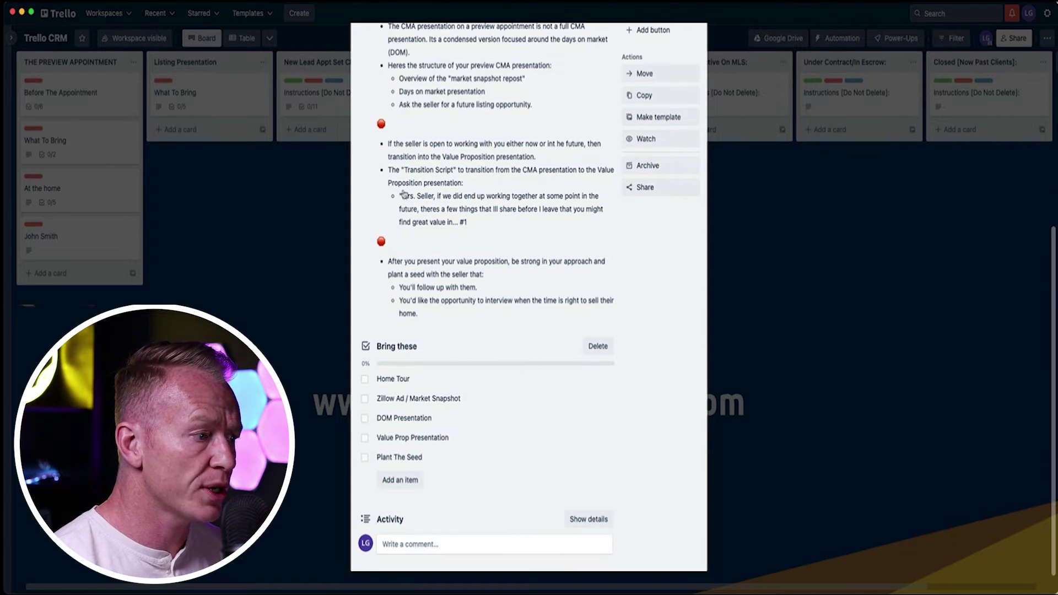
scroll(459, 307, "down", 1)
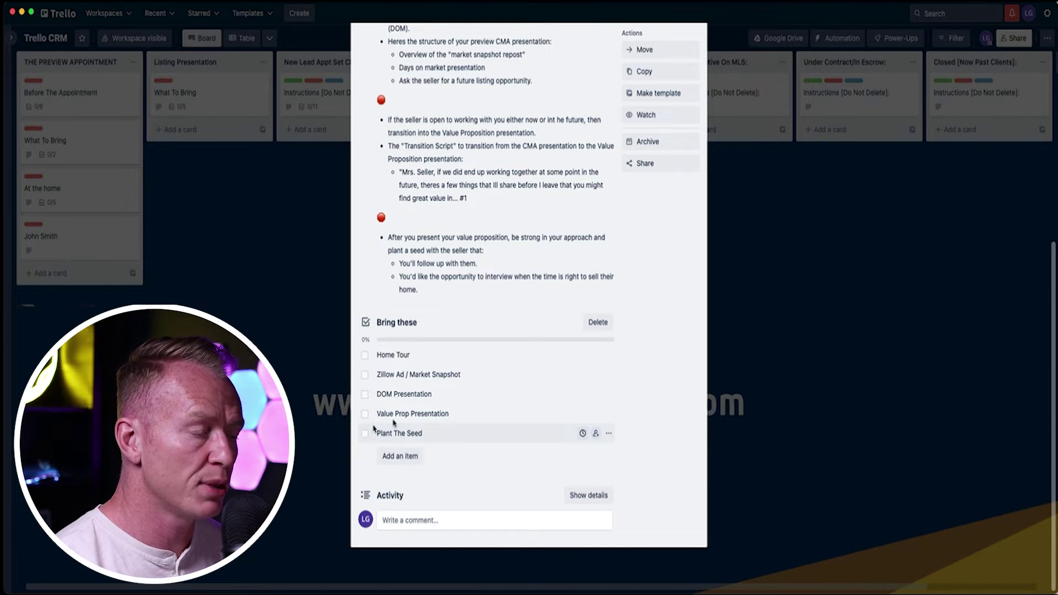
scroll(532, 212, "up", 8)
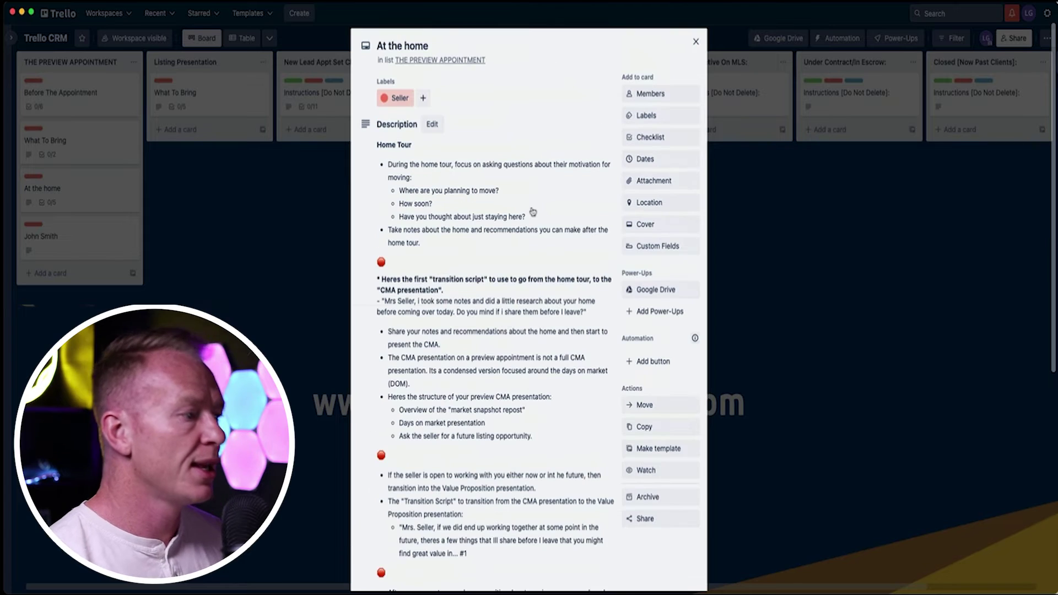
left_click(696, 42)
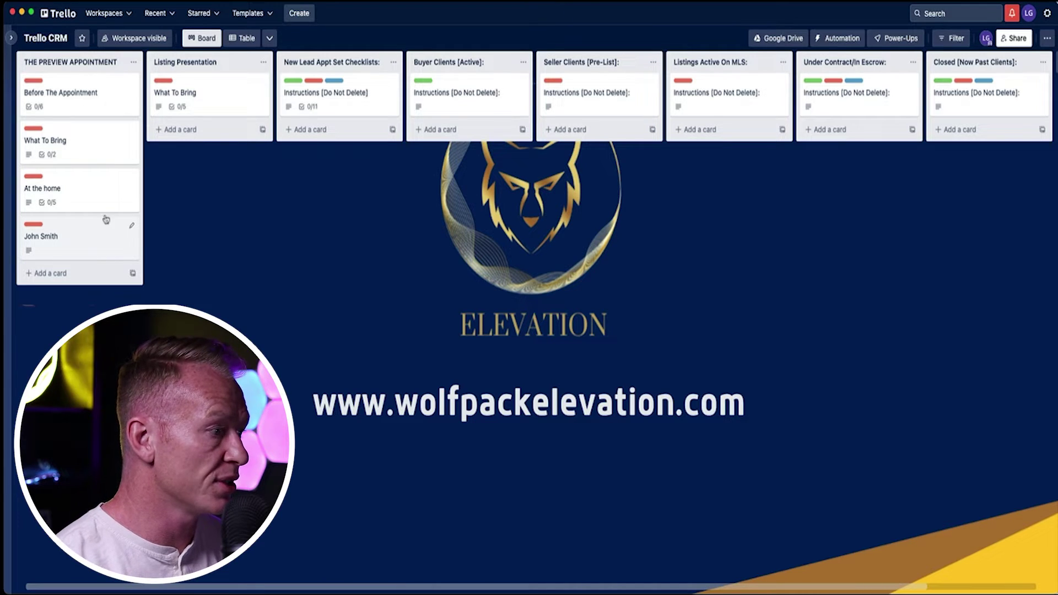
Drag the client's card into the Listing Presentation list below What To Bring
left_click_drag(86, 238, 199, 149)
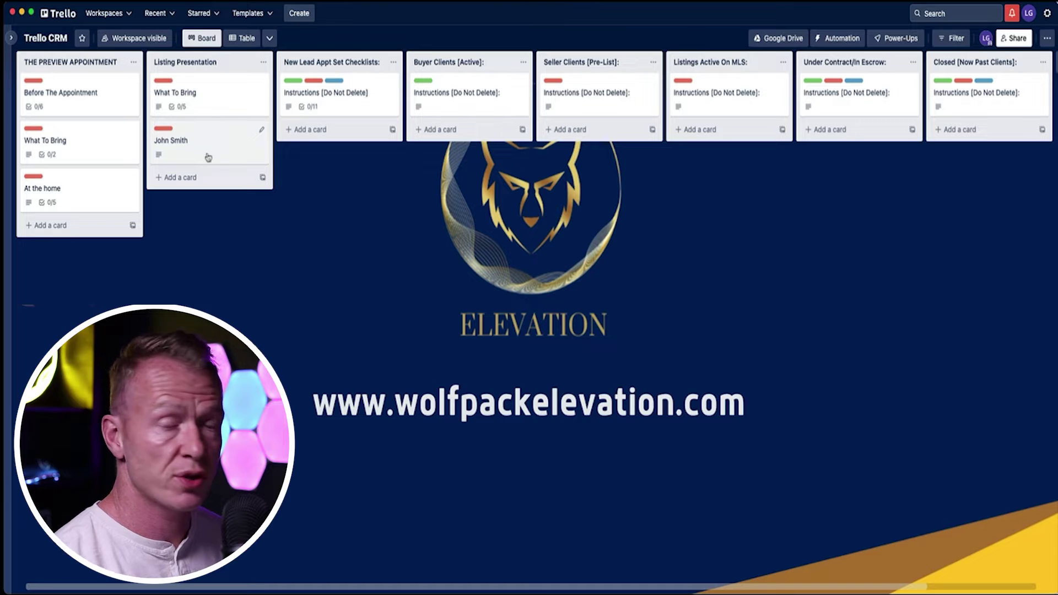
mouse_move(184, 152)
left_mouse_down()
mouse_move(78, 212)
mouse_move(179, 129)
mouse_move(170, 163)
mouse_move(67, 227)
mouse_move(69, 243)
mouse_move(193, 142)
left_mouse_up()
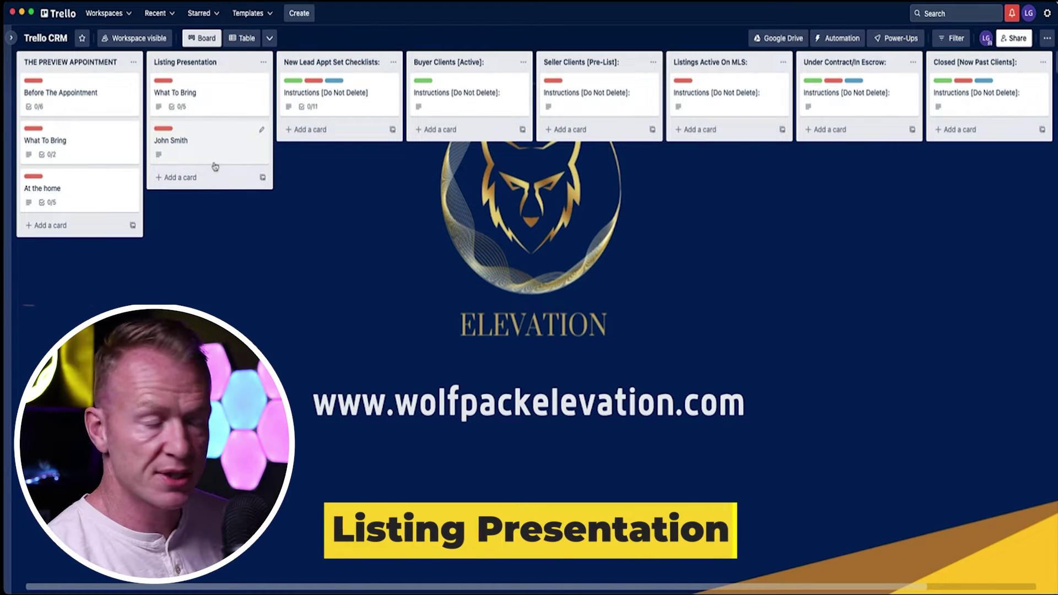
Open Listing Presentation's What To Bring card and re-save its description unchanged
left_click(208, 107)
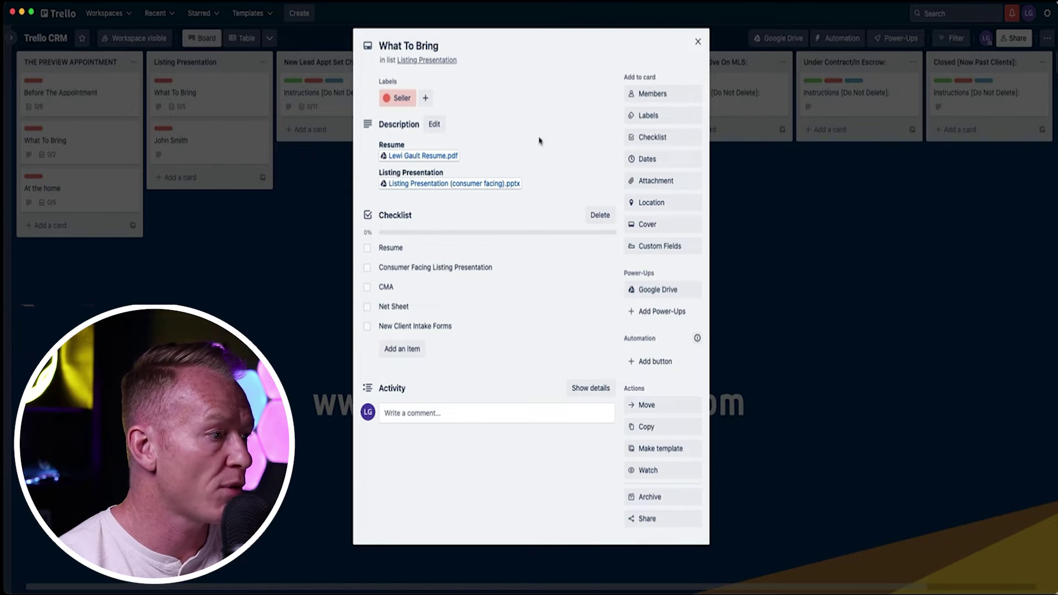
left_click(434, 124)
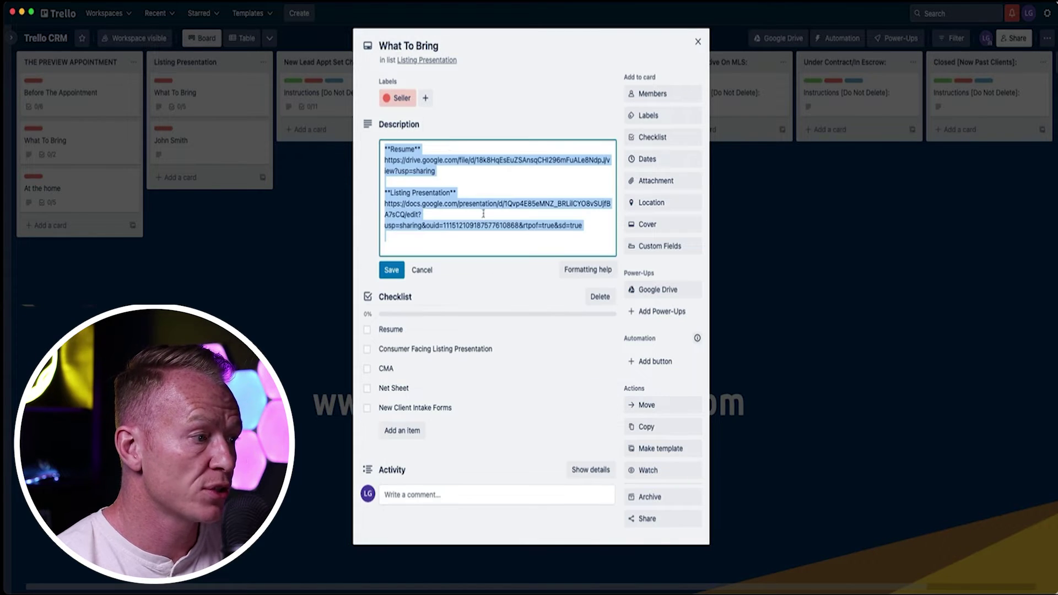
left_click(438, 248)
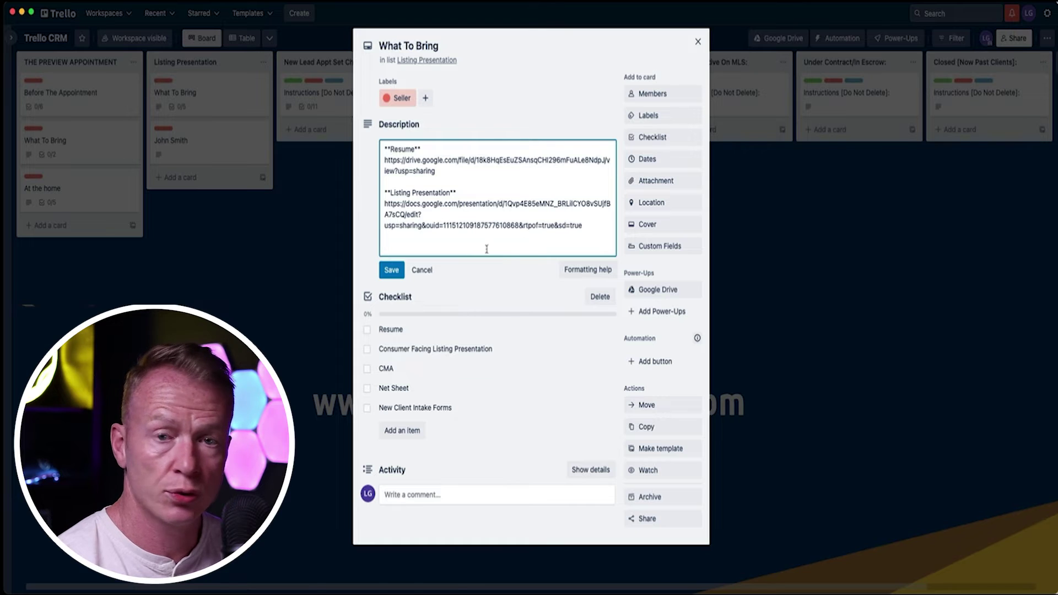
left_click(393, 270)
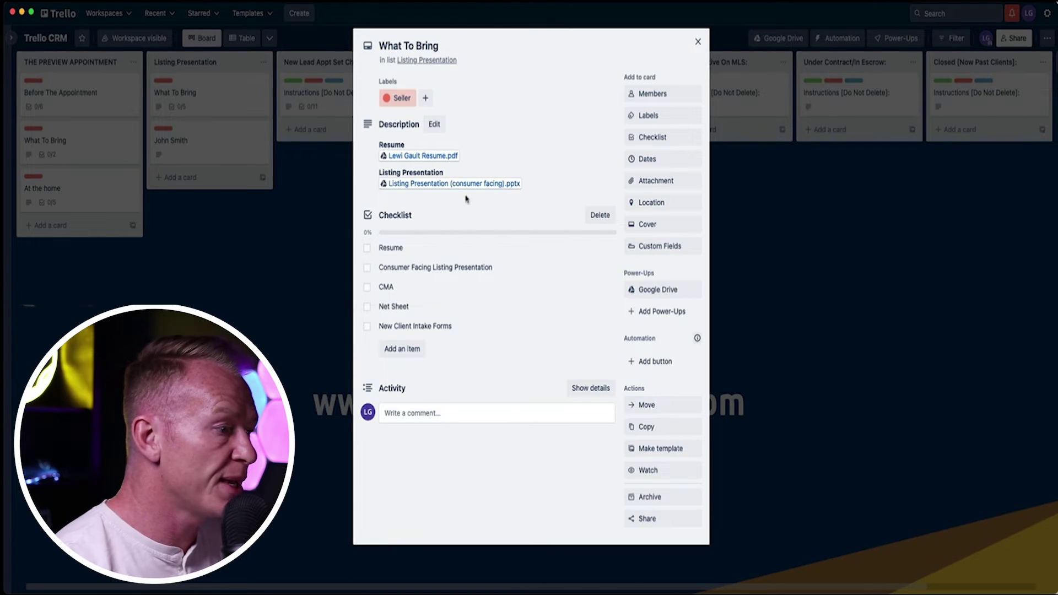
Check Resume, Consumer Facing Listing Presentation, CMA, Net Sheet and New Client Intake Forms to reach 100%
left_click(367, 248)
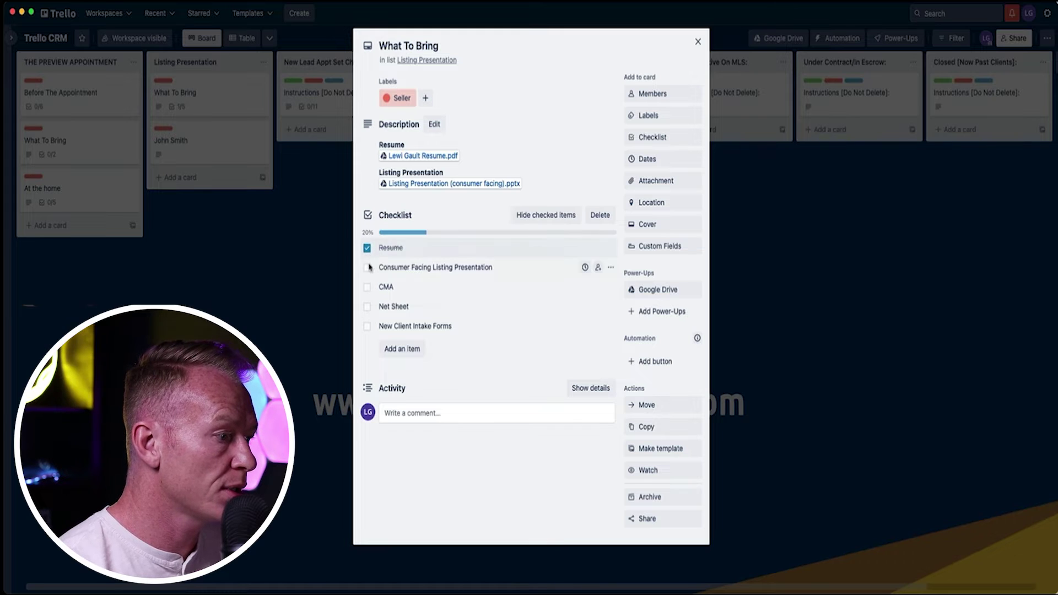
left_click(367, 267)
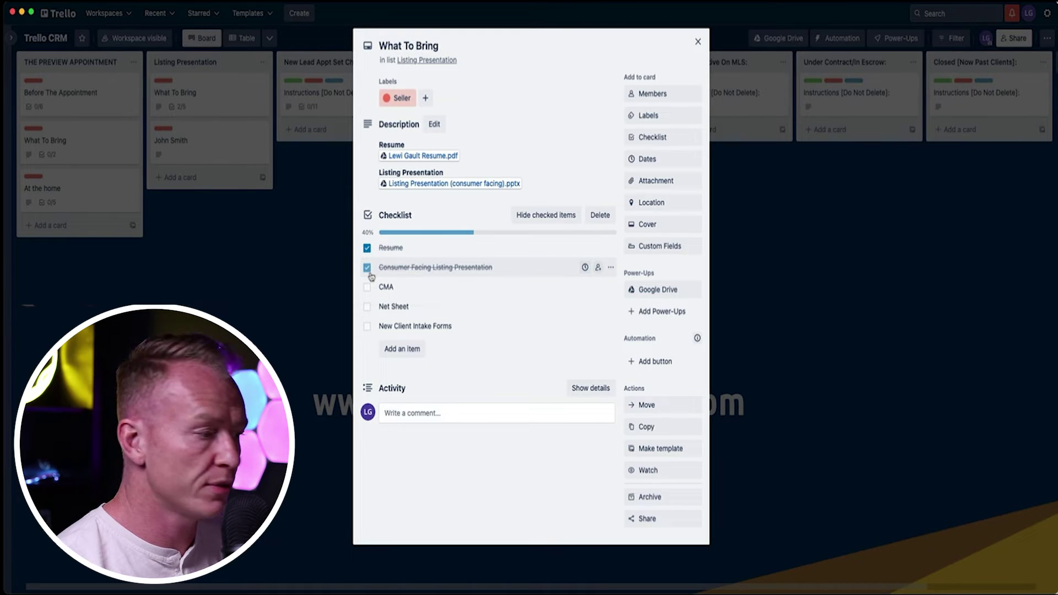
left_click(367, 289)
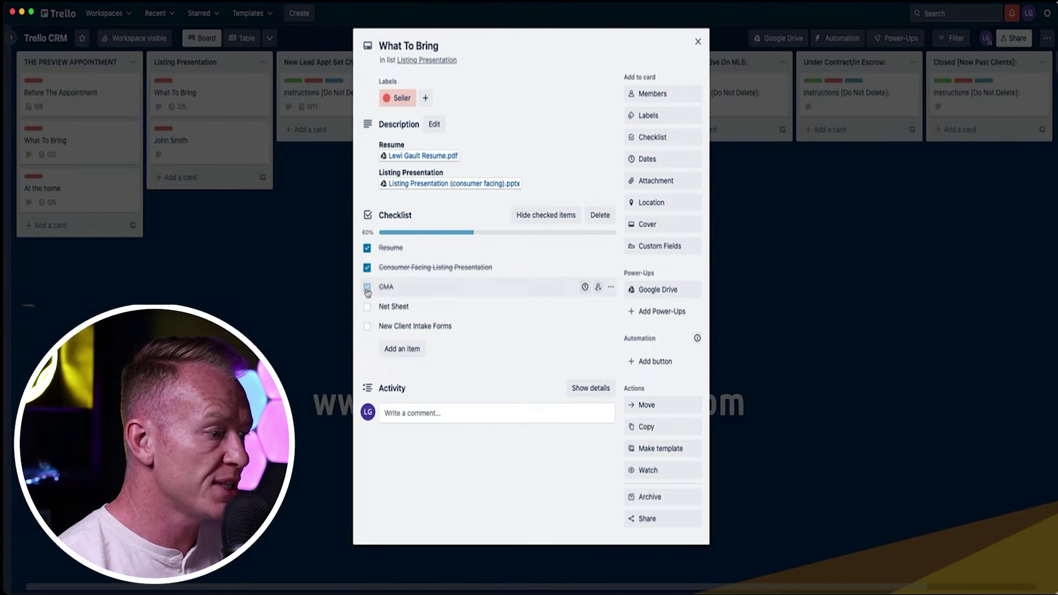
left_click(368, 308)
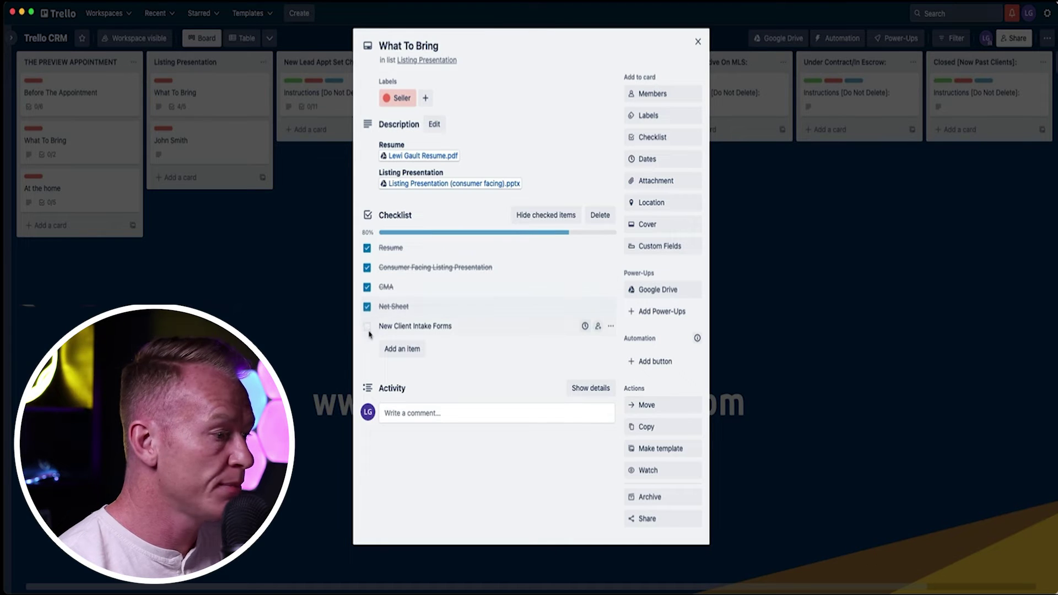
left_click(368, 329)
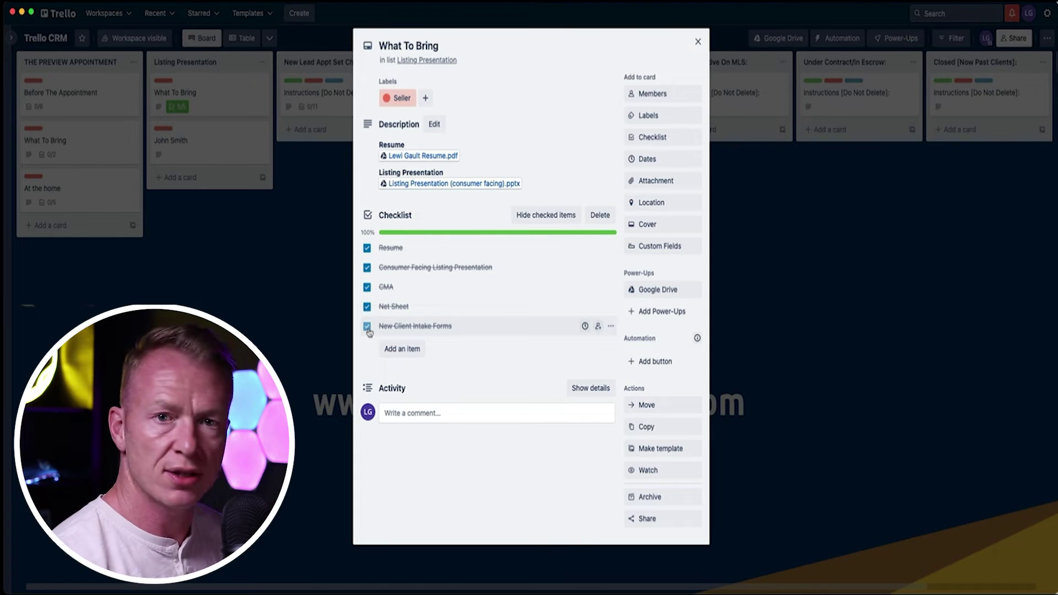
Uncheck all five What To Bring items back to 0% and close the card
left_click(367, 326)
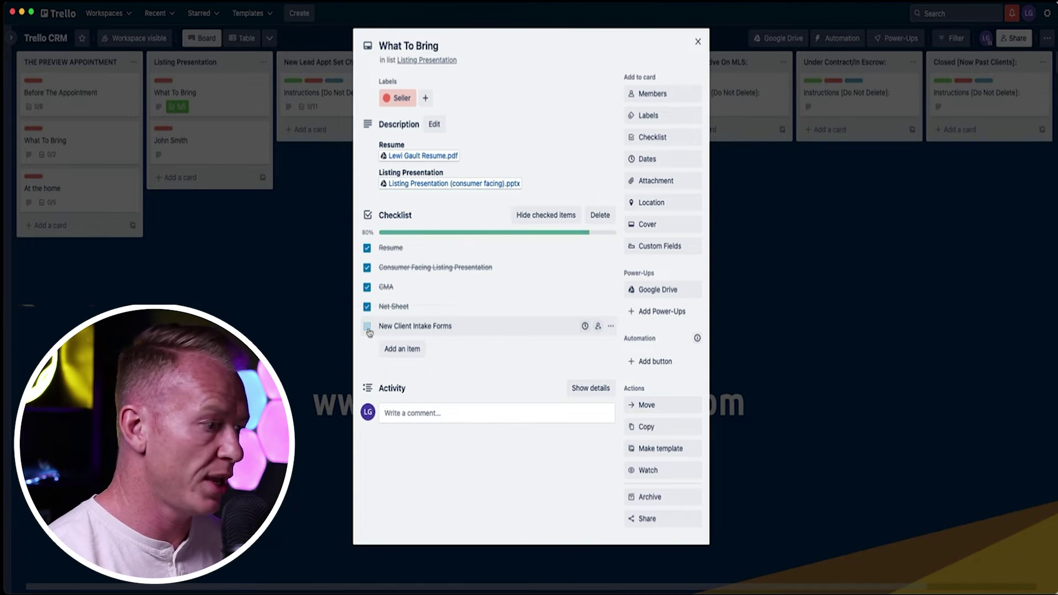
left_click(367, 307)
left_click(367, 287)
left_click(367, 267)
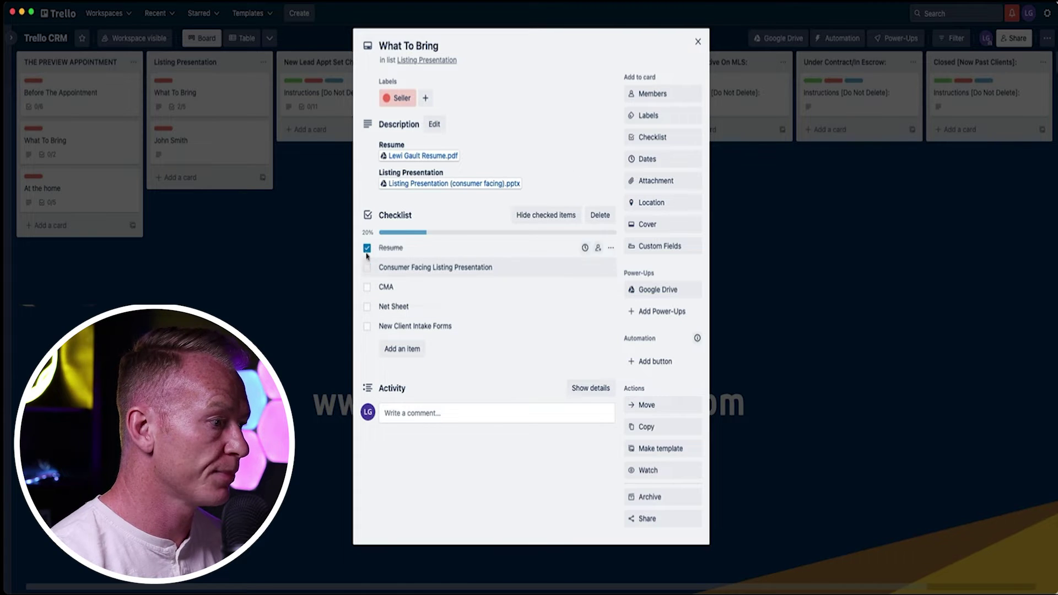
left_click(367, 248)
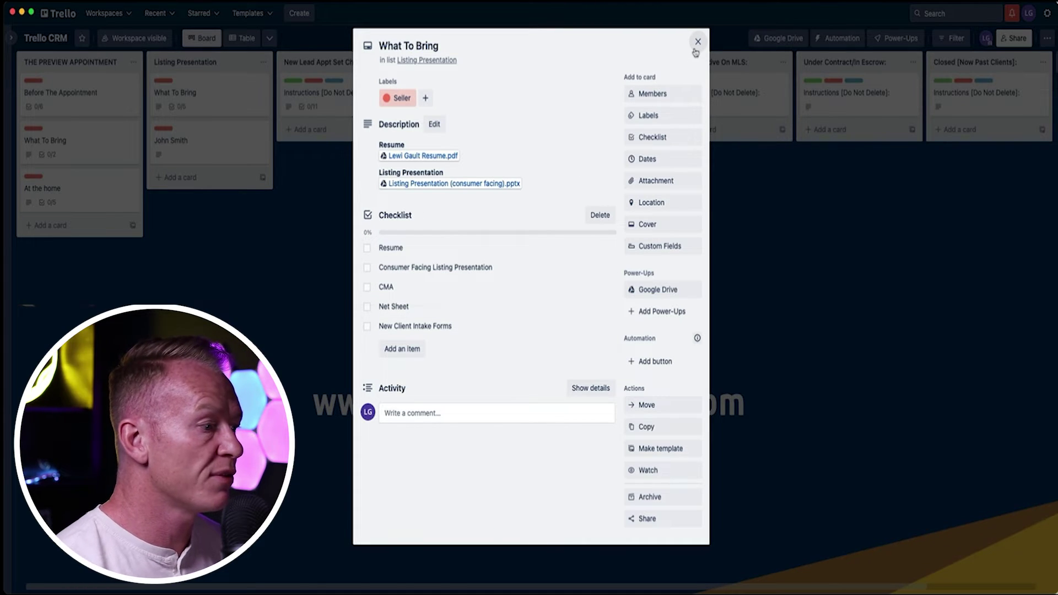
left_click(696, 47)
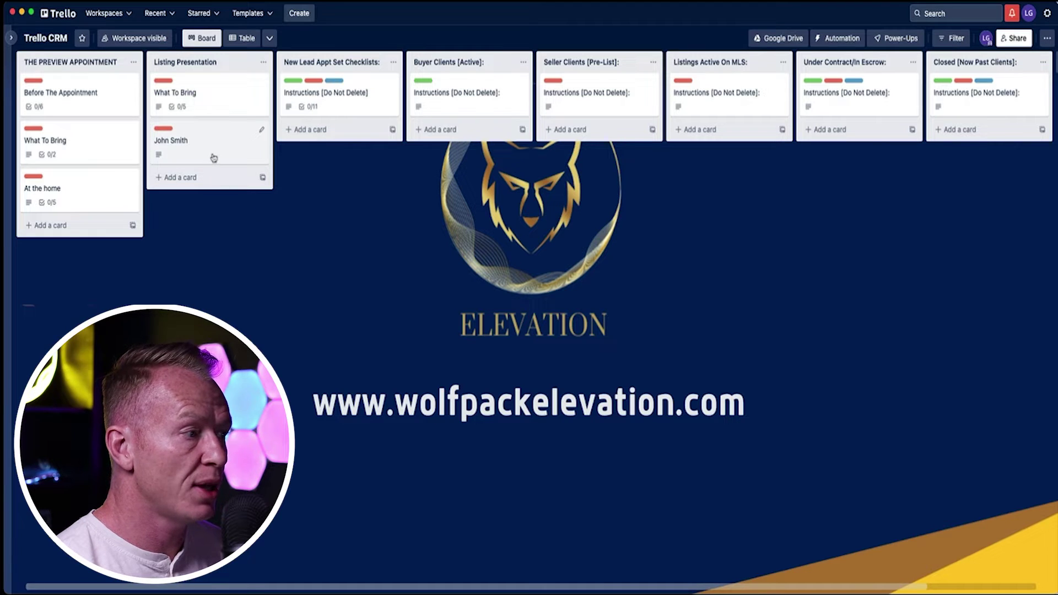
Move the client's card to New Lead Appt Set Checklists, then review and close Instructions [Do Not Delete]
left_click_drag(213, 158, 332, 132)
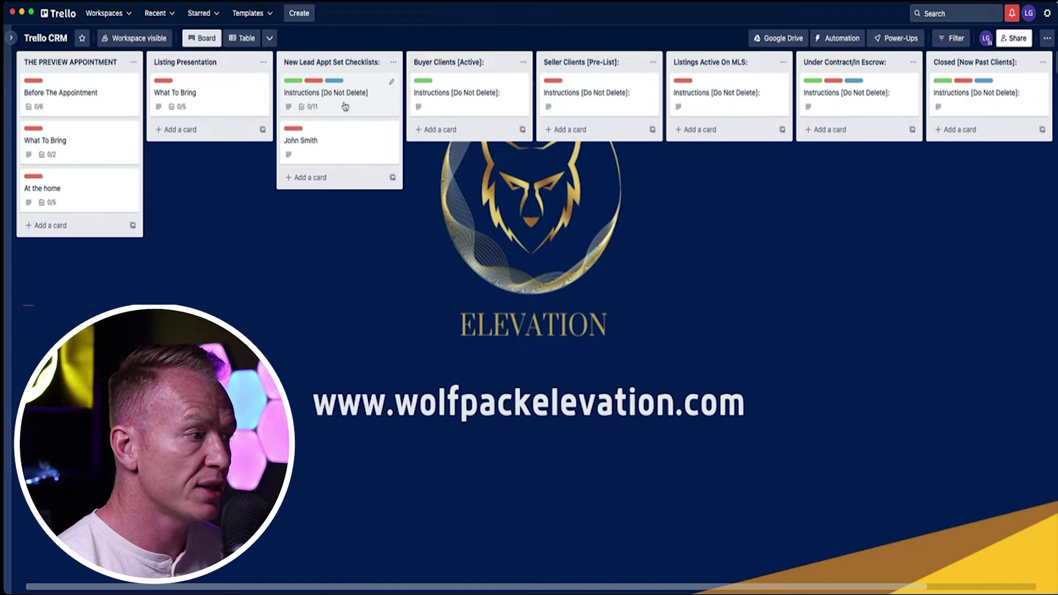
left_click(344, 105)
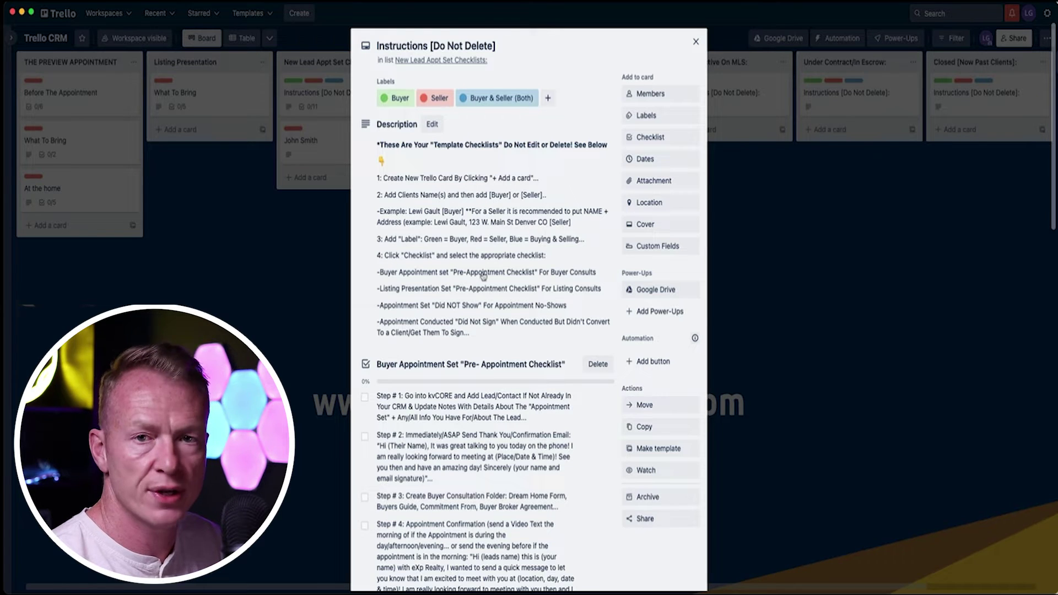
scroll(518, 309, "down", 5)
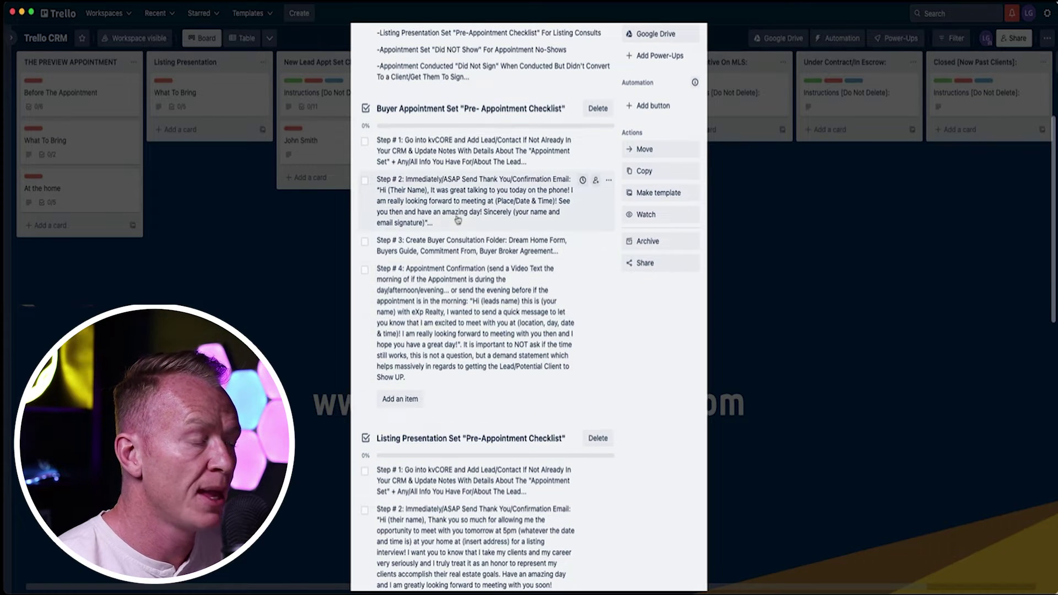
scroll(485, 146, "down", 3)
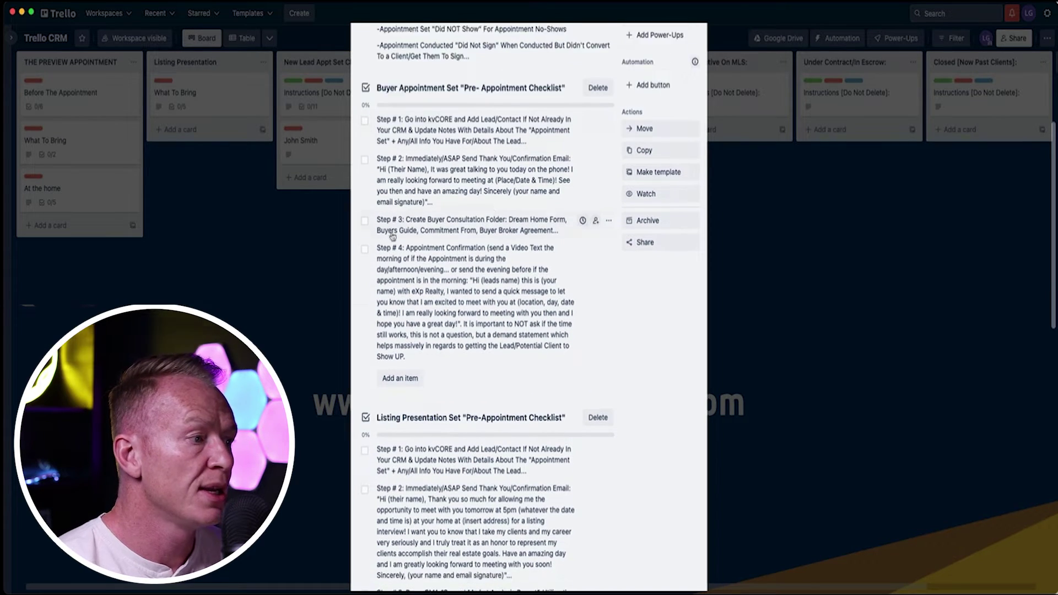
scroll(485, 154, "down", 1)
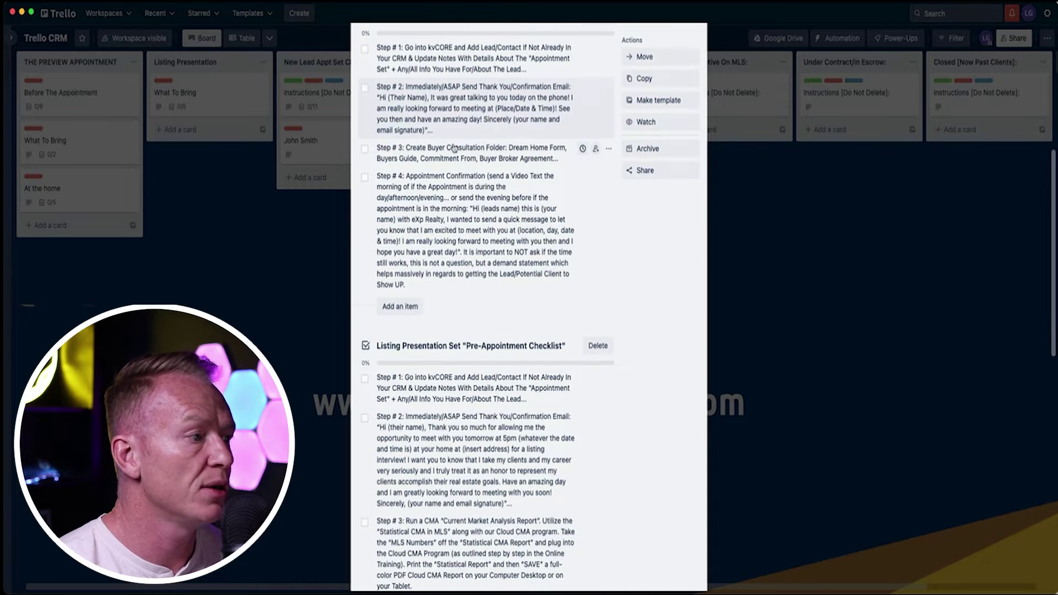
scroll(475, 166, "down", 4)
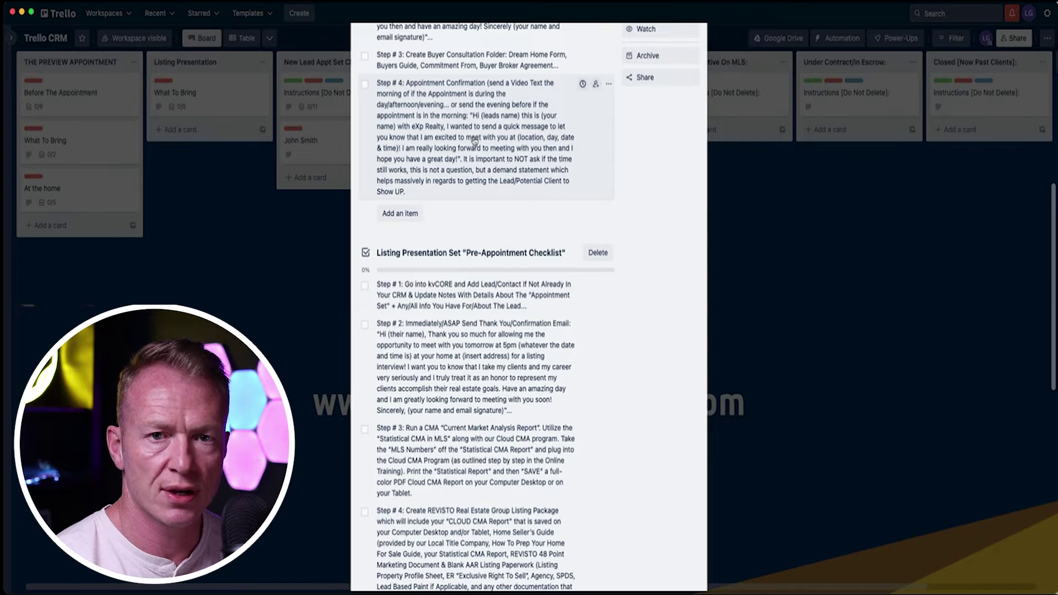
scroll(474, 140, "down", 8)
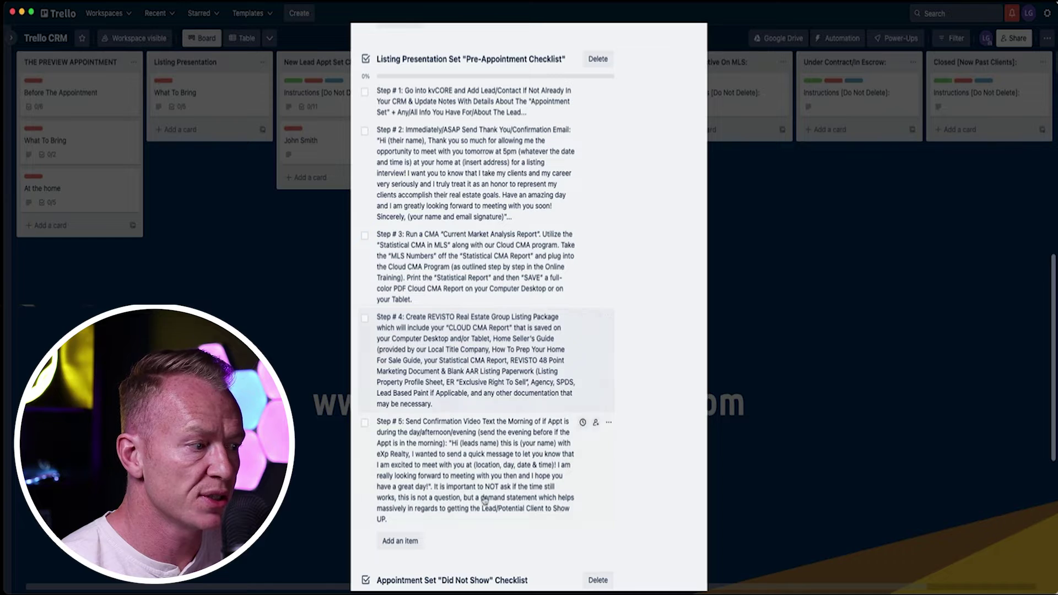
scroll(496, 458, "down", 12)
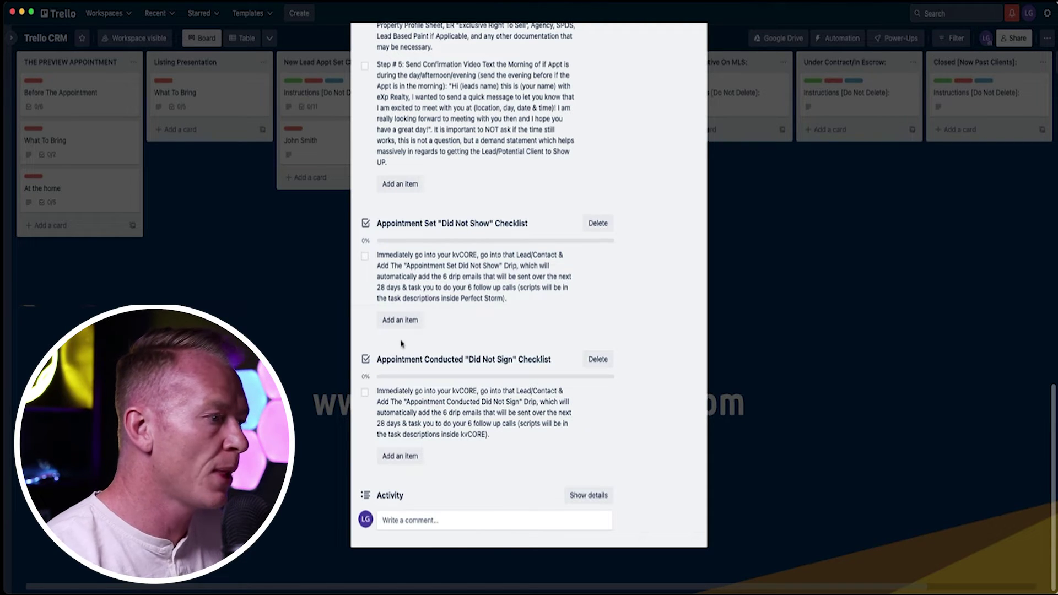
left_click(304, 400)
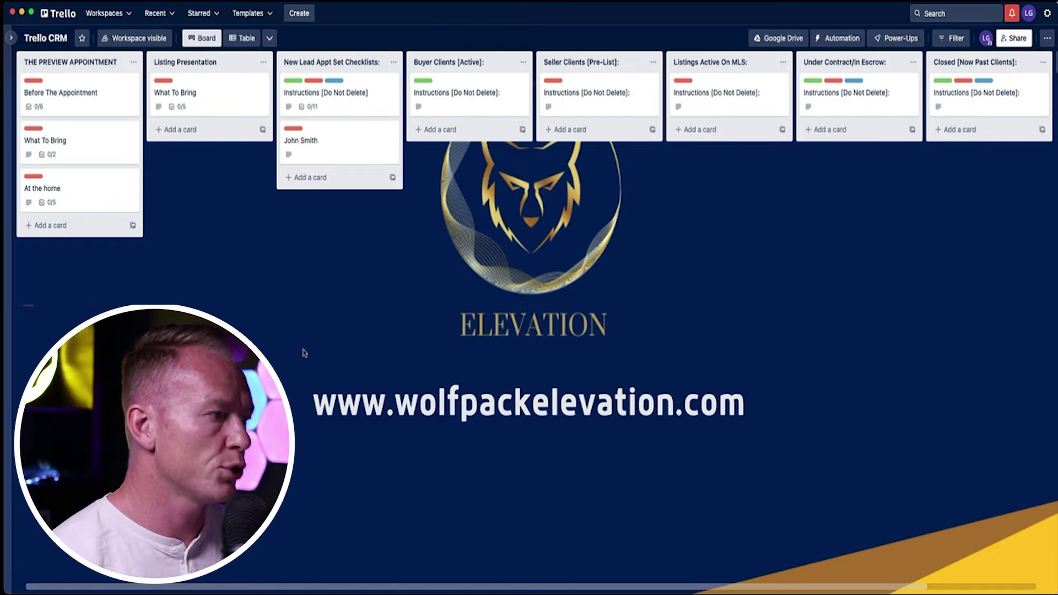
Drag the client card into Seller Clients [Pre-List] and open that list's Instructions card
scroll(328, 161, "right", 3)
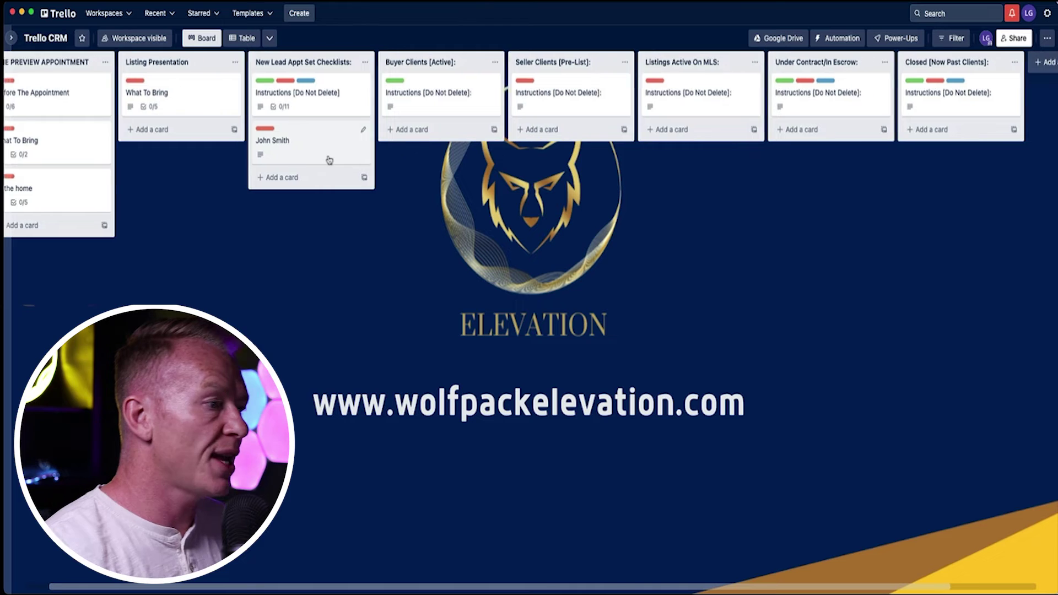
scroll(329, 160, "right", 3)
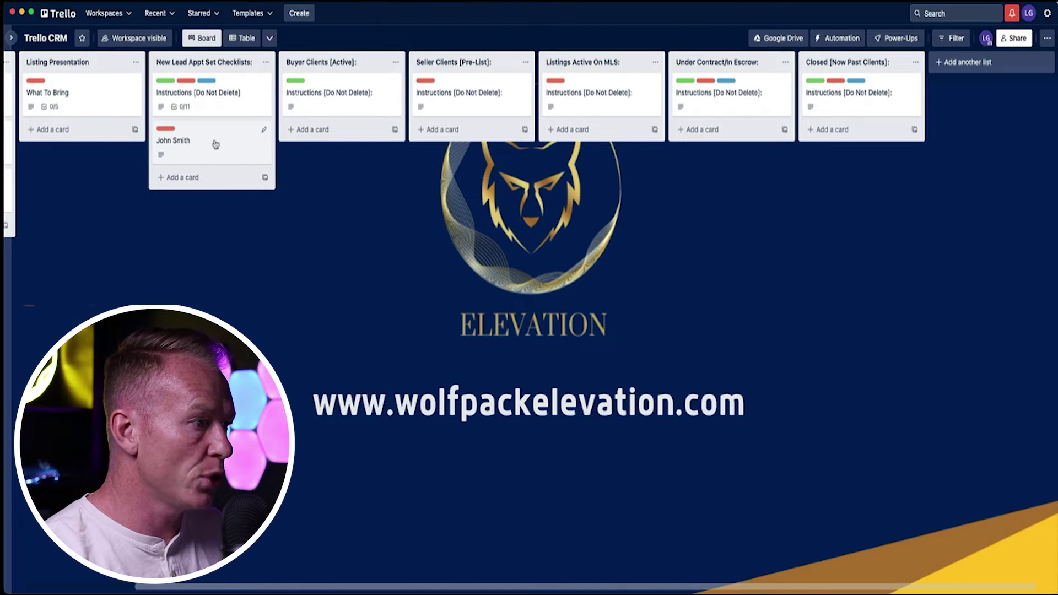
left_click_drag(215, 144, 416, 78)
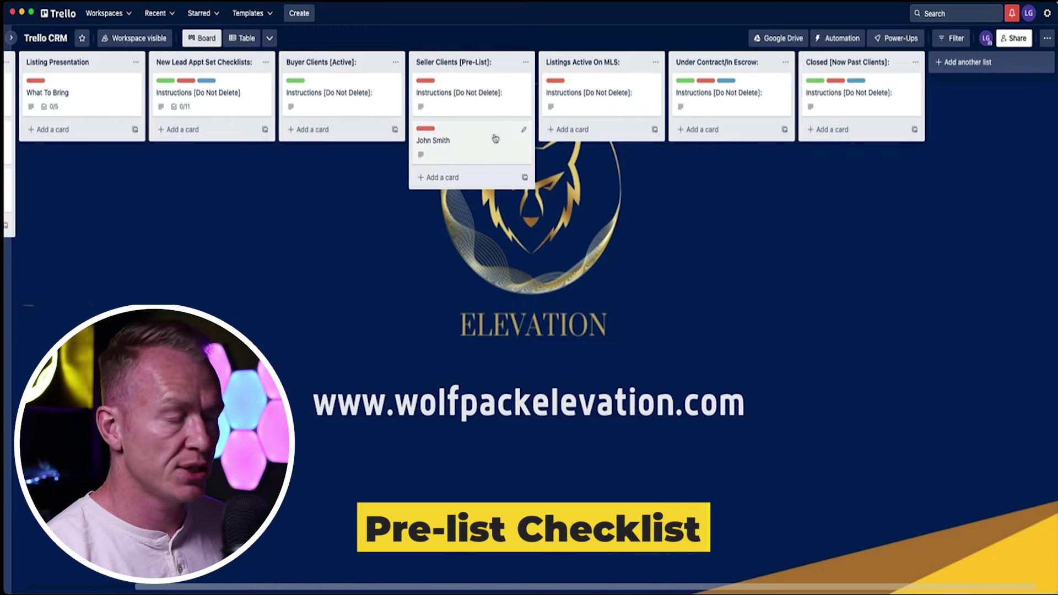
scroll(303, 208, "left", 3)
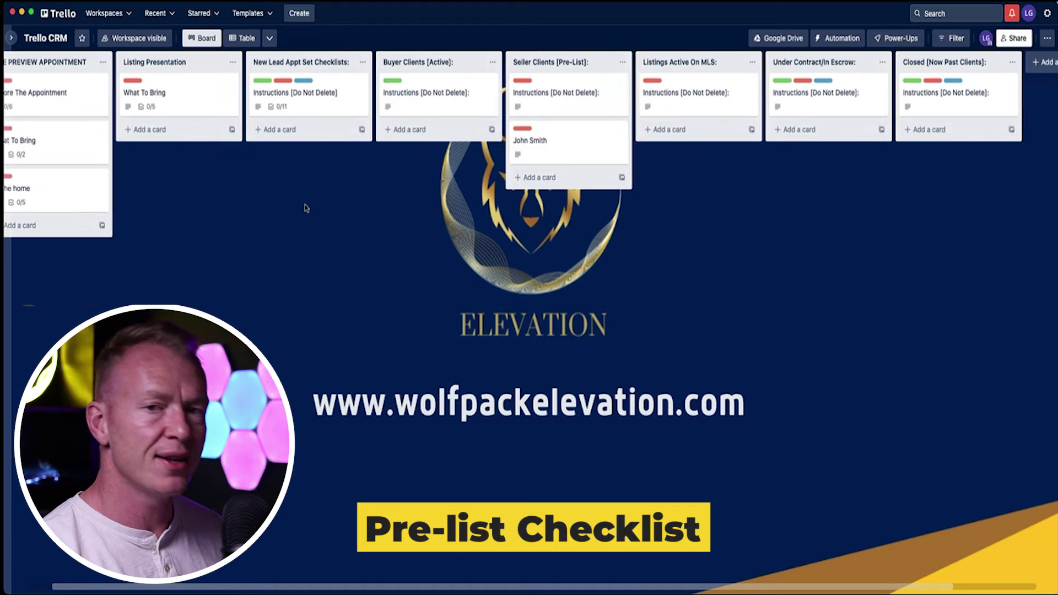
scroll(306, 207, "left", 1)
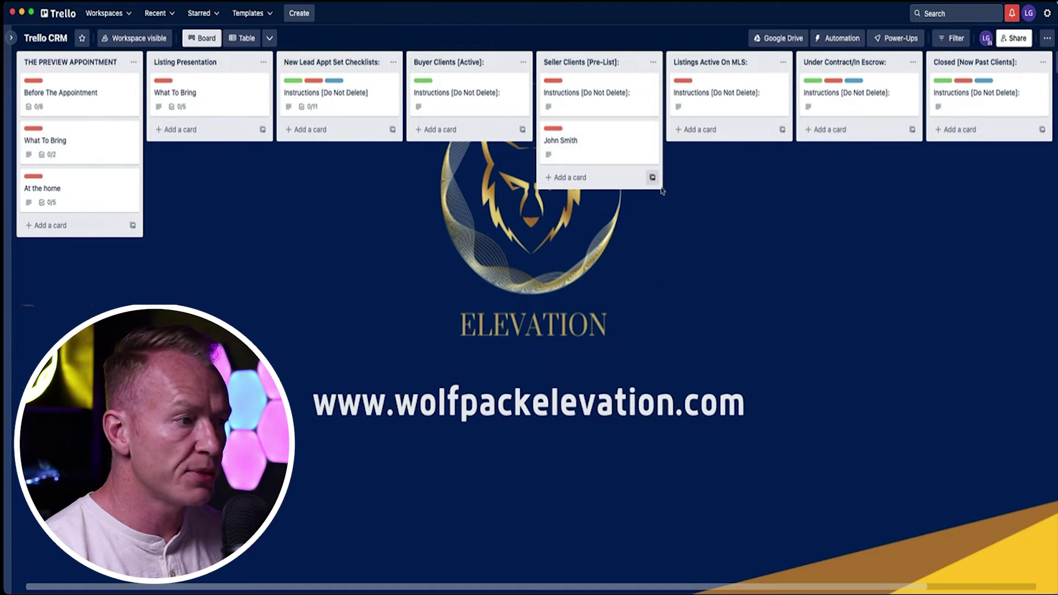
scroll(848, 269, "right", 3)
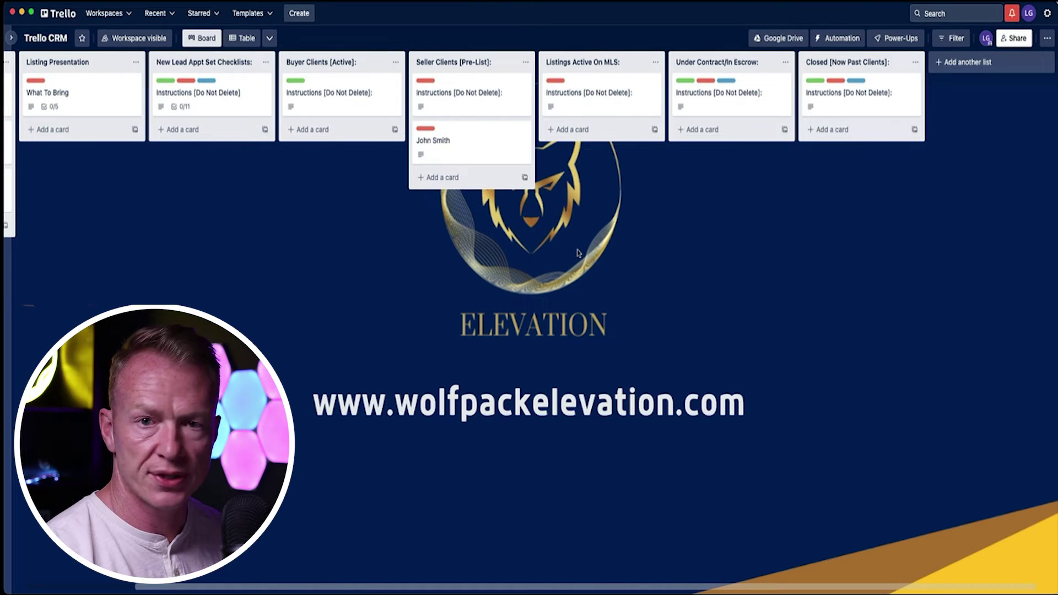
left_click(467, 103)
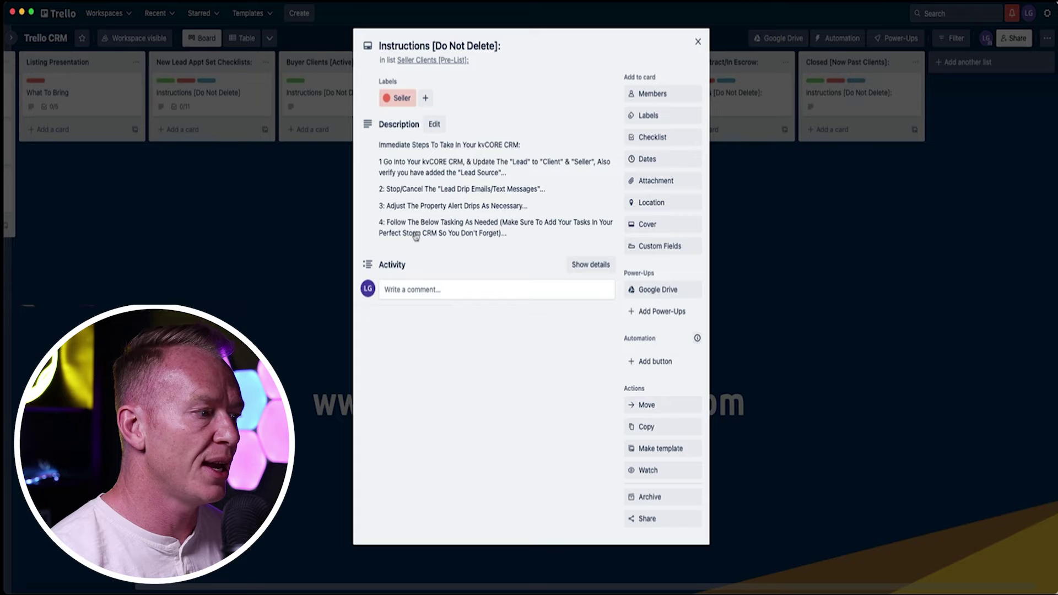
left_click(298, 235)
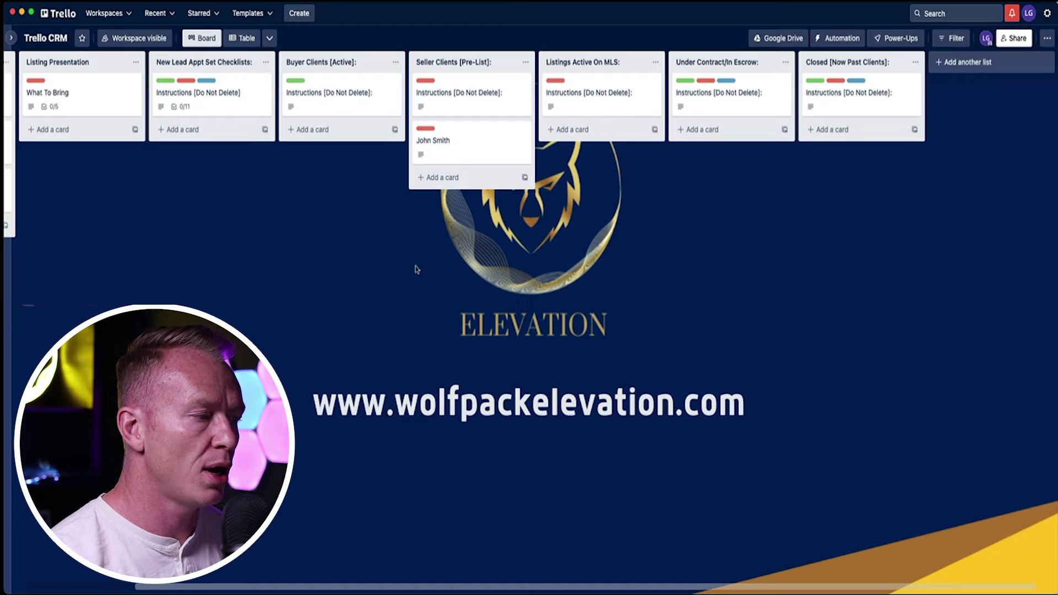
Set and save an October 21 due date on the client card
left_click(475, 150)
left_click(449, 204)
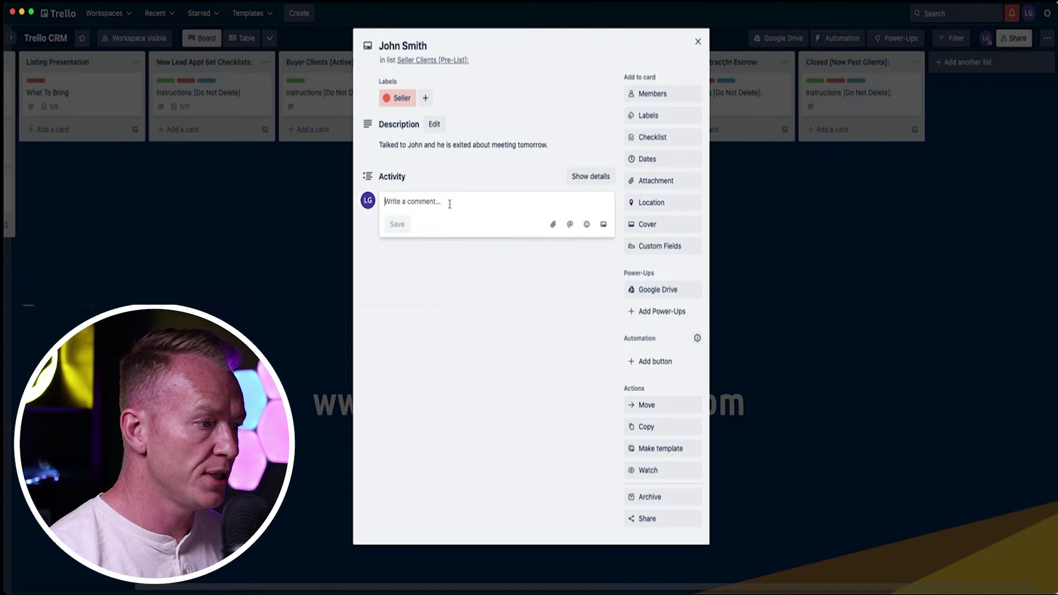
left_click(646, 159)
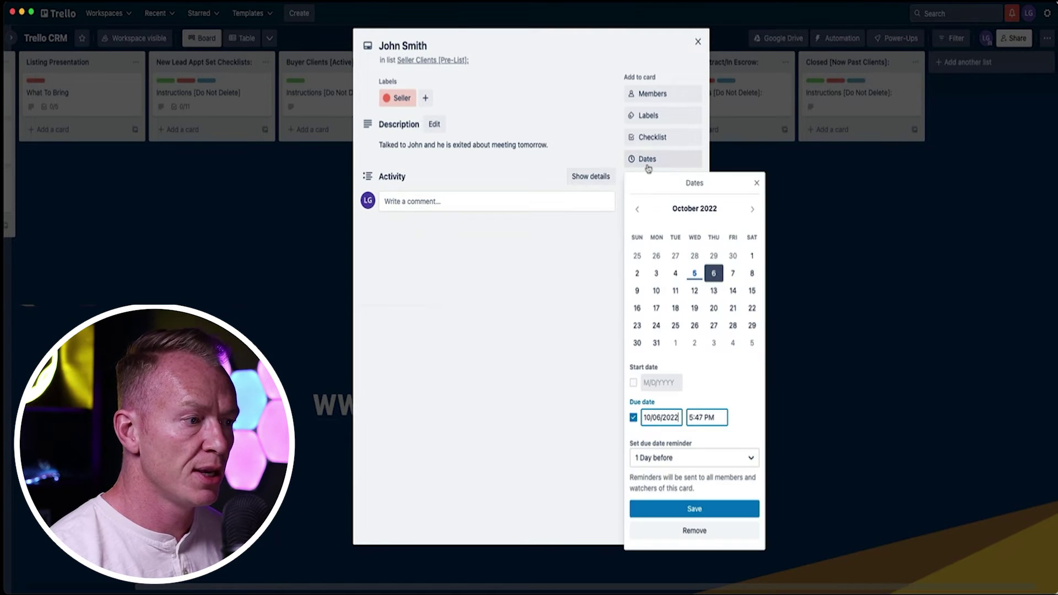
left_click(733, 308)
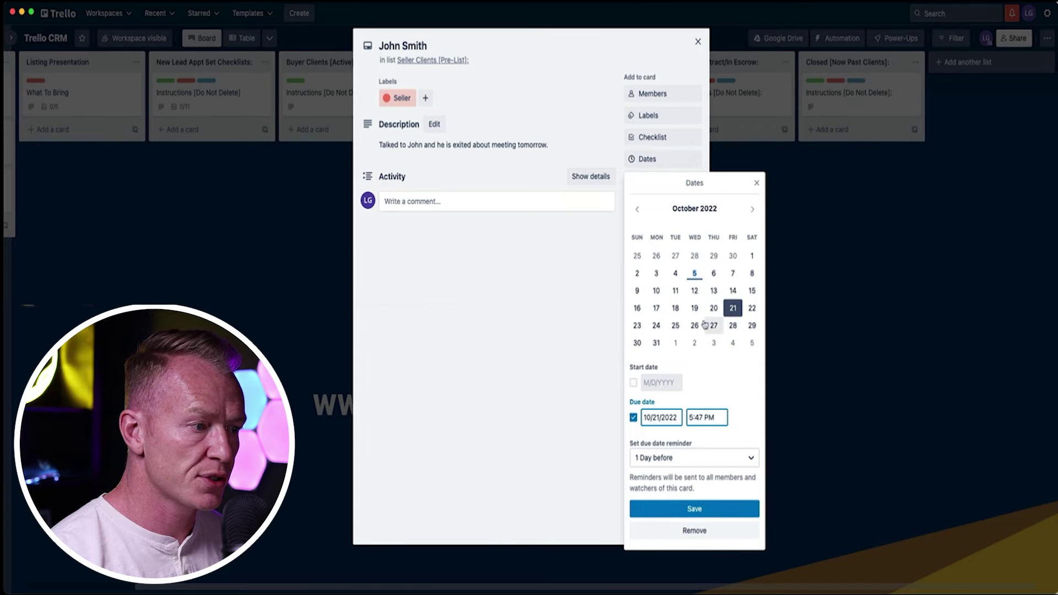
left_click(696, 509)
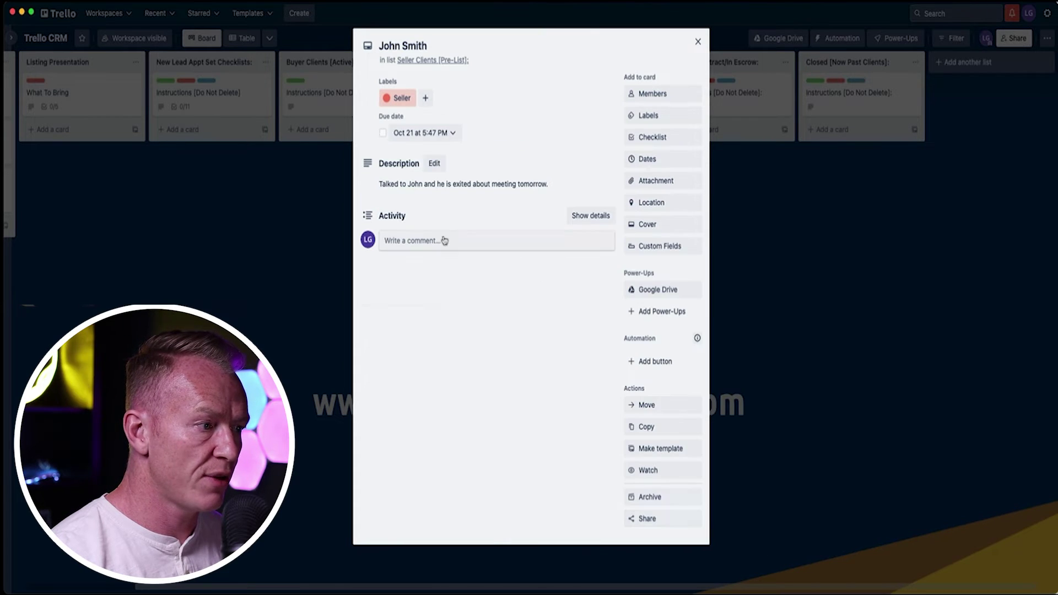
Close and reopen the client card, bringing its due date calendar up again
left_click(697, 43)
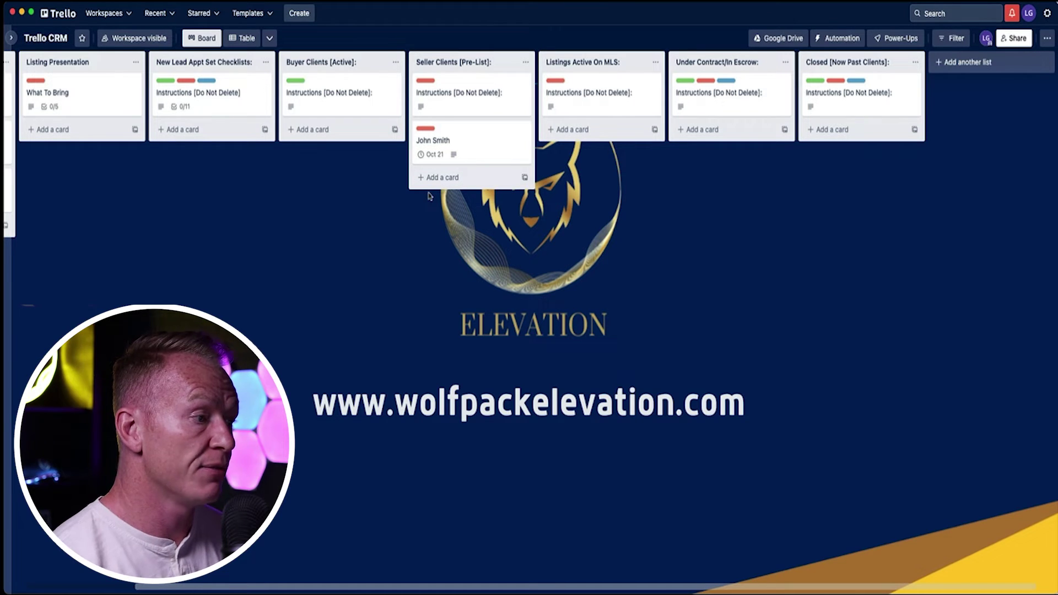
left_click(454, 152)
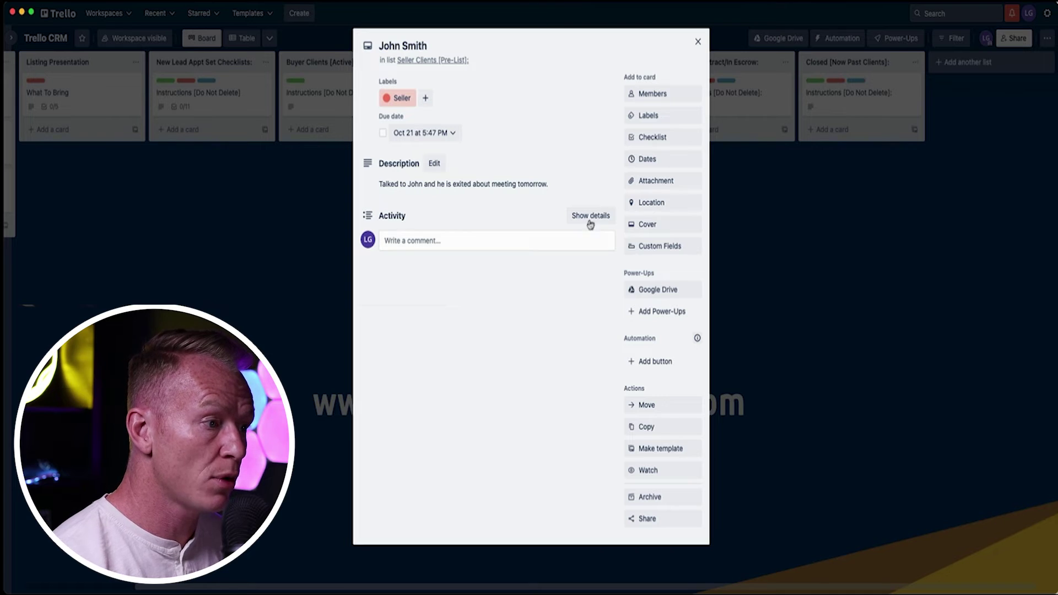
left_click(645, 158)
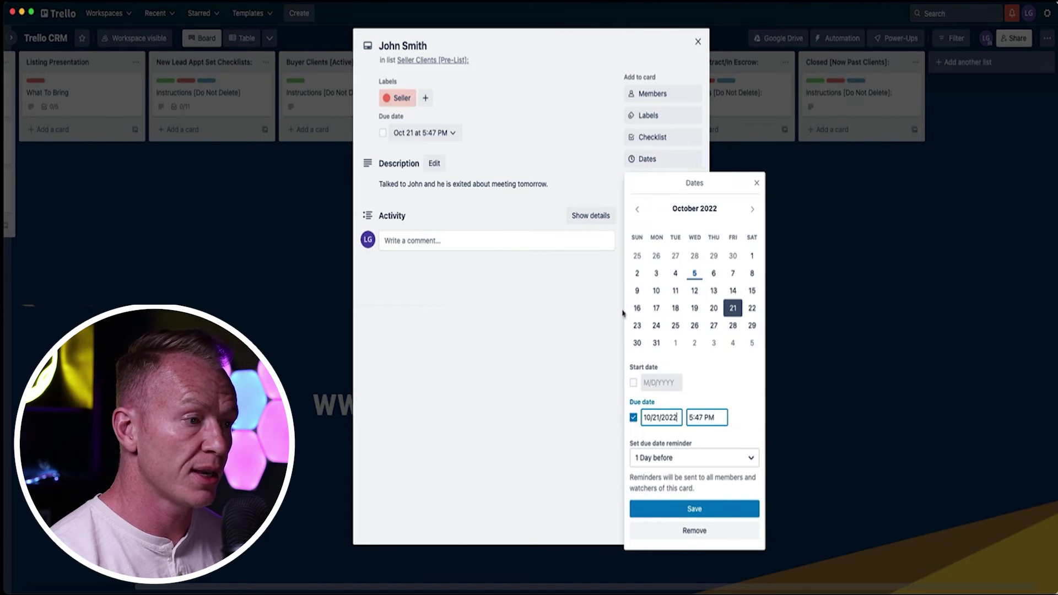
Post the comment 'Photographer on 7th', close the card, and drag it into Listings Active On MLS
left_click(757, 184)
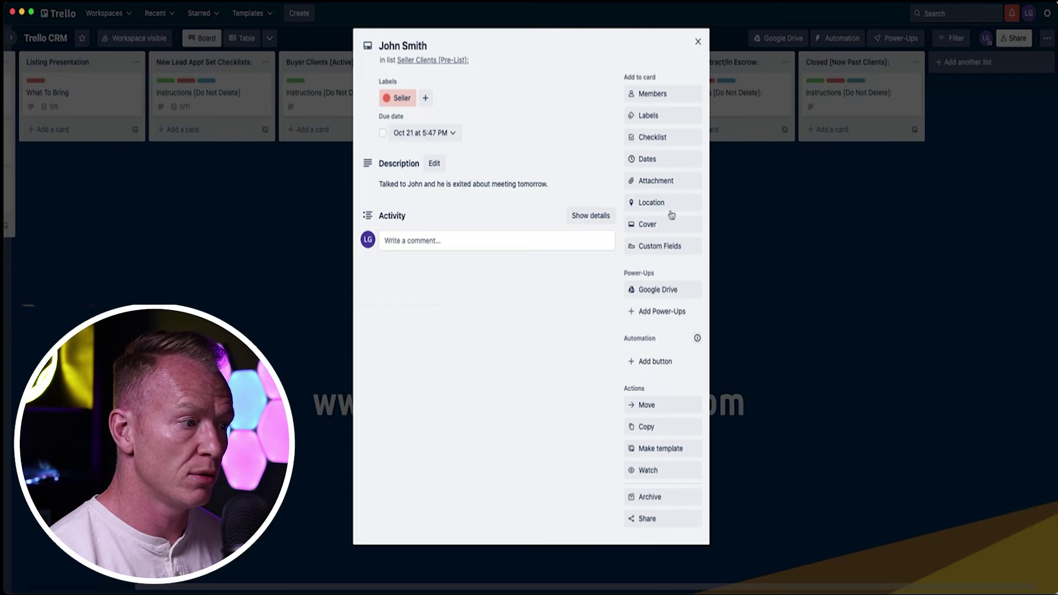
left_click(491, 241)
type("Photographer ")
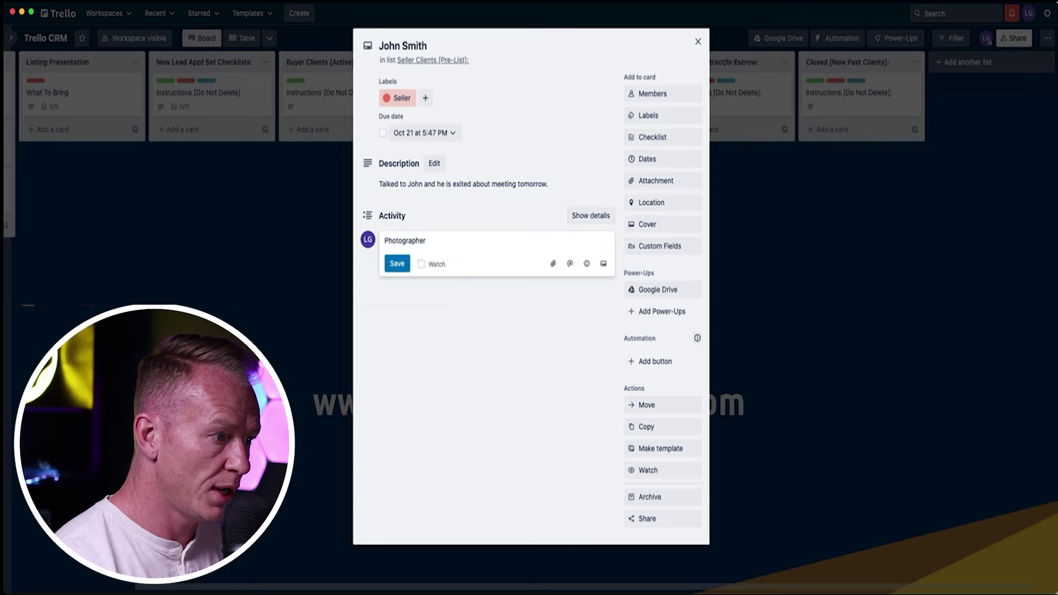
type("on 7th")
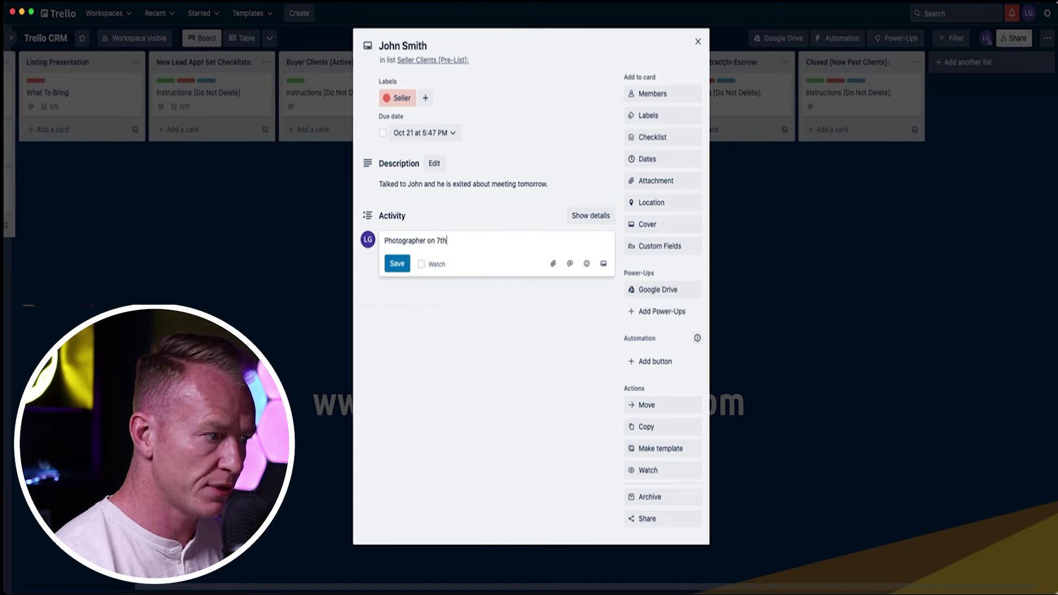
left_click(398, 266)
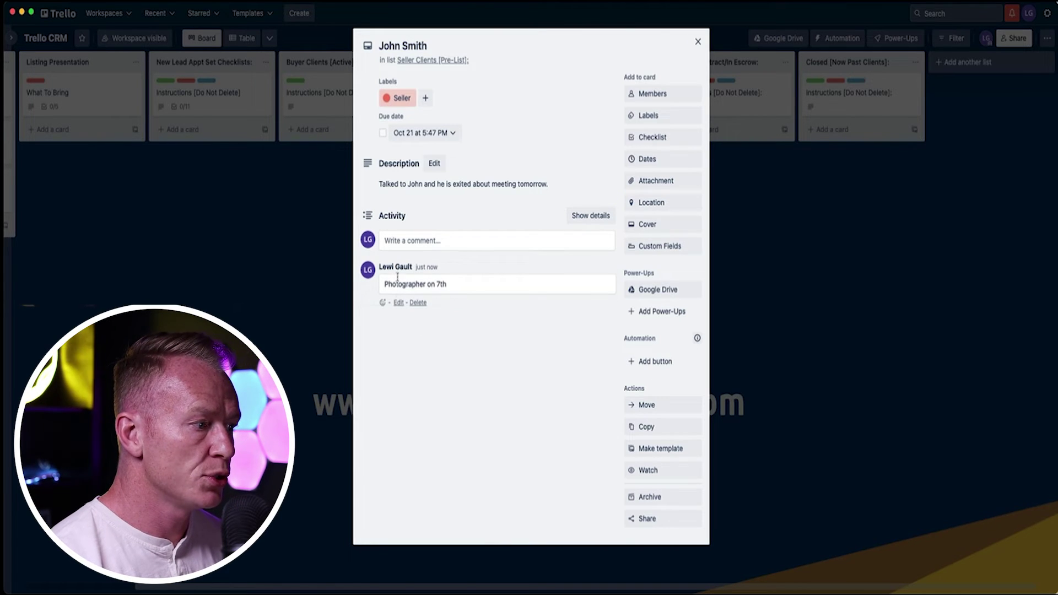
left_click(281, 337)
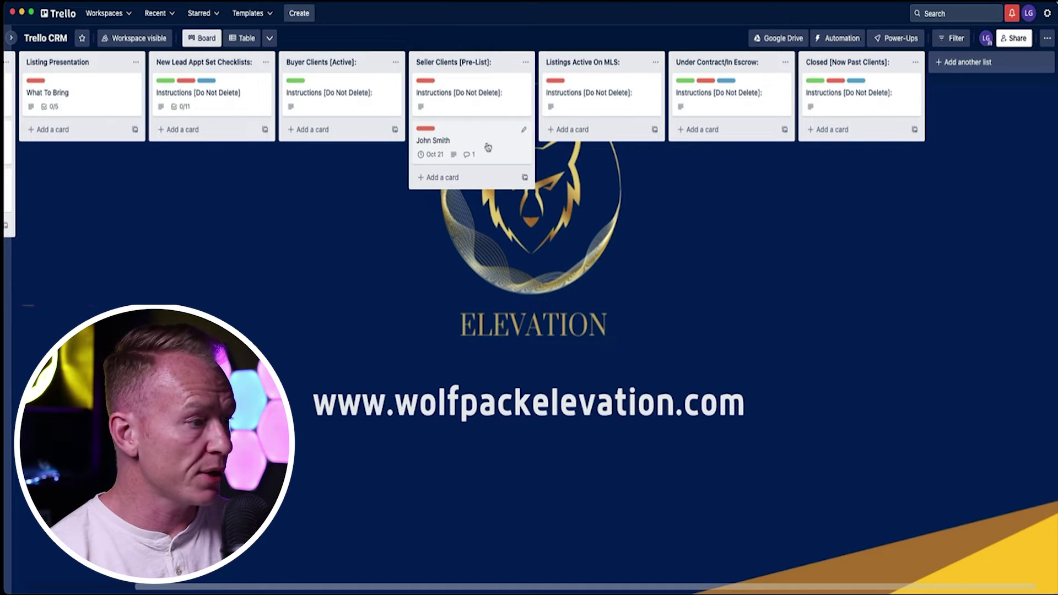
left_click_drag(488, 147, 620, 130)
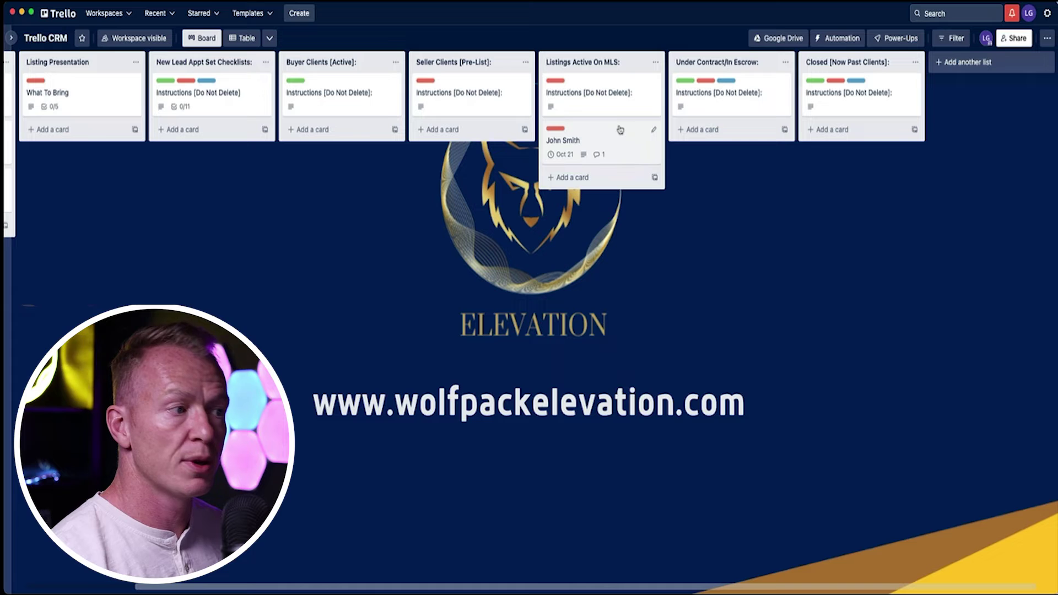
Read the Listings Active On MLS instructions card, then move the client card into Under Contract/In Escrow
left_click(604, 96)
scroll(471, 269, "down", 2)
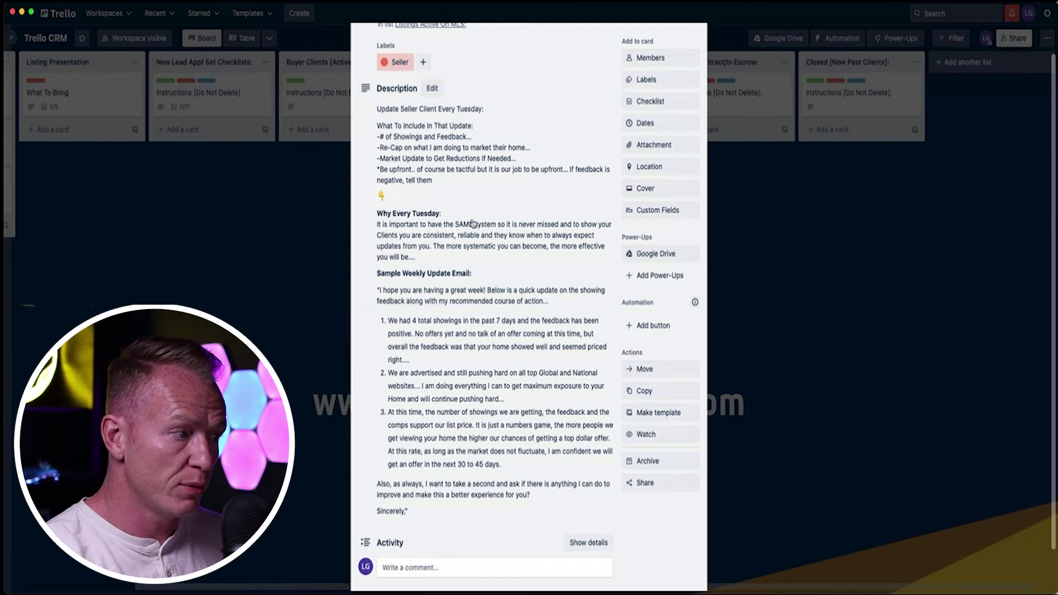
scroll(466, 227, "down", 2)
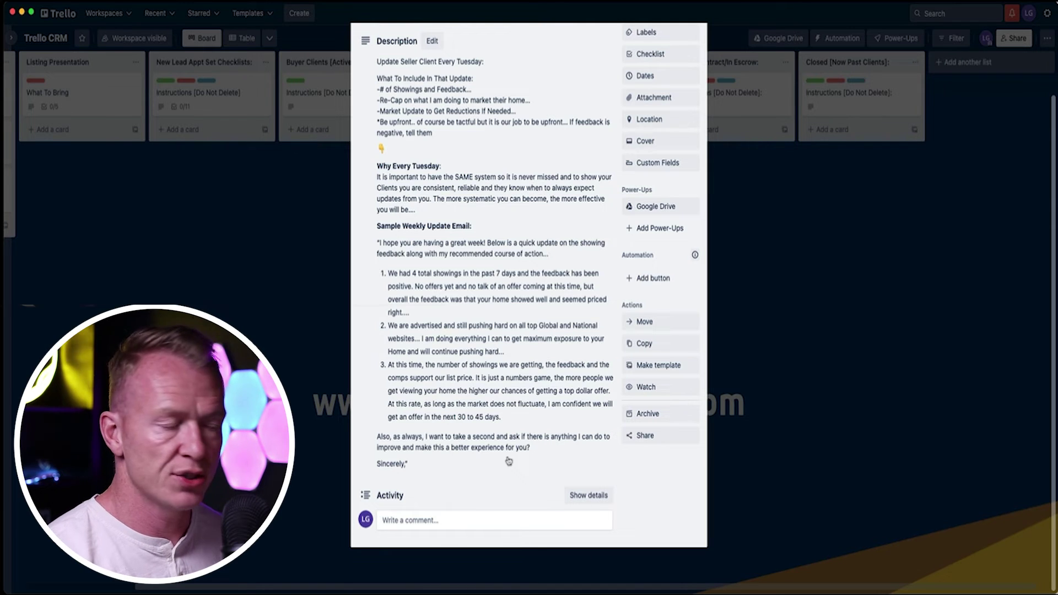
scroll(420, 379, "up", 3)
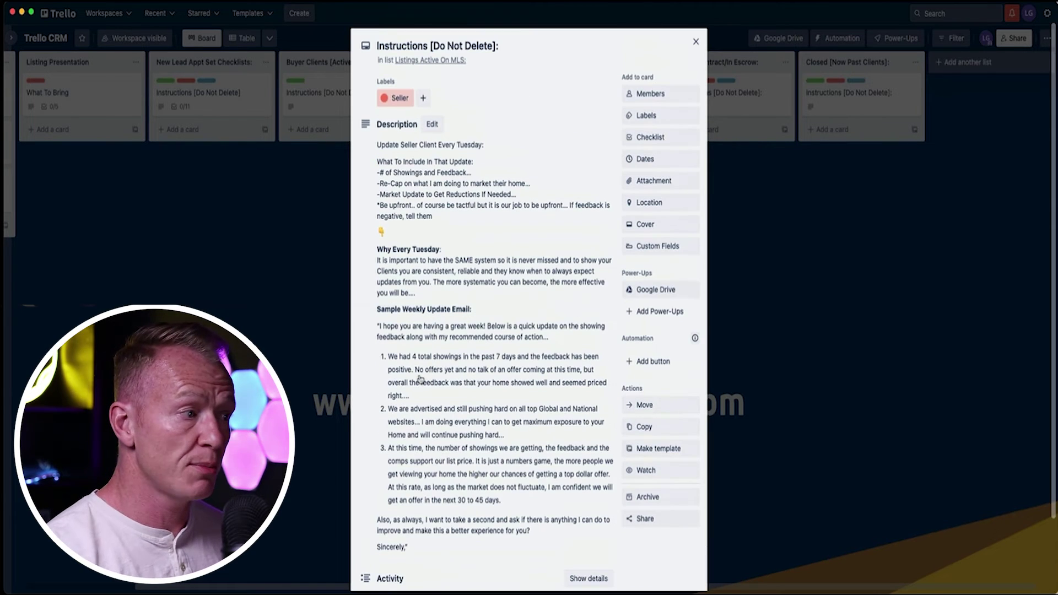
left_click(694, 43)
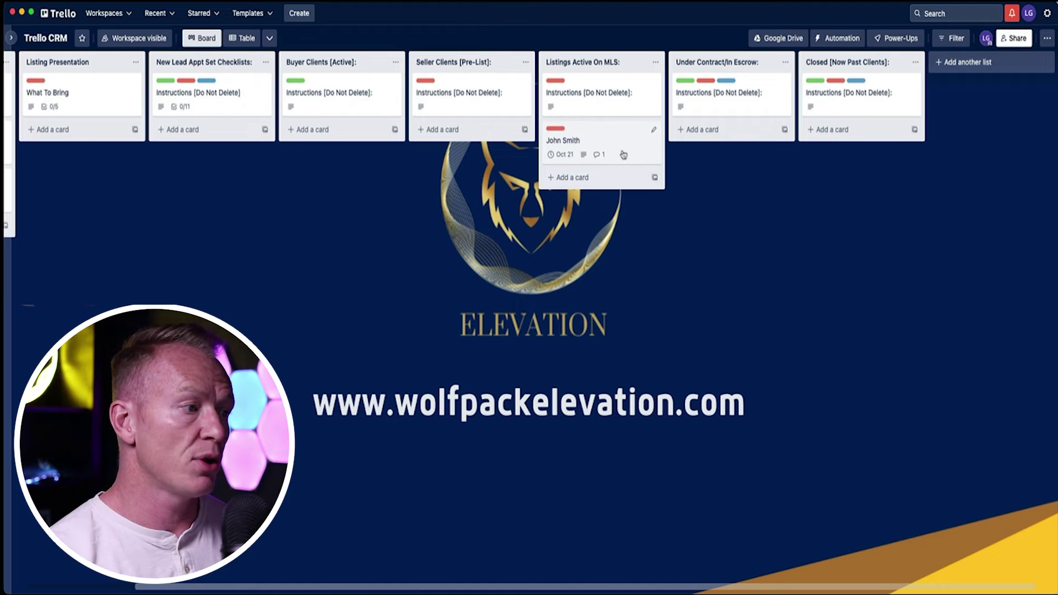
left_click_drag(612, 143, 739, 142)
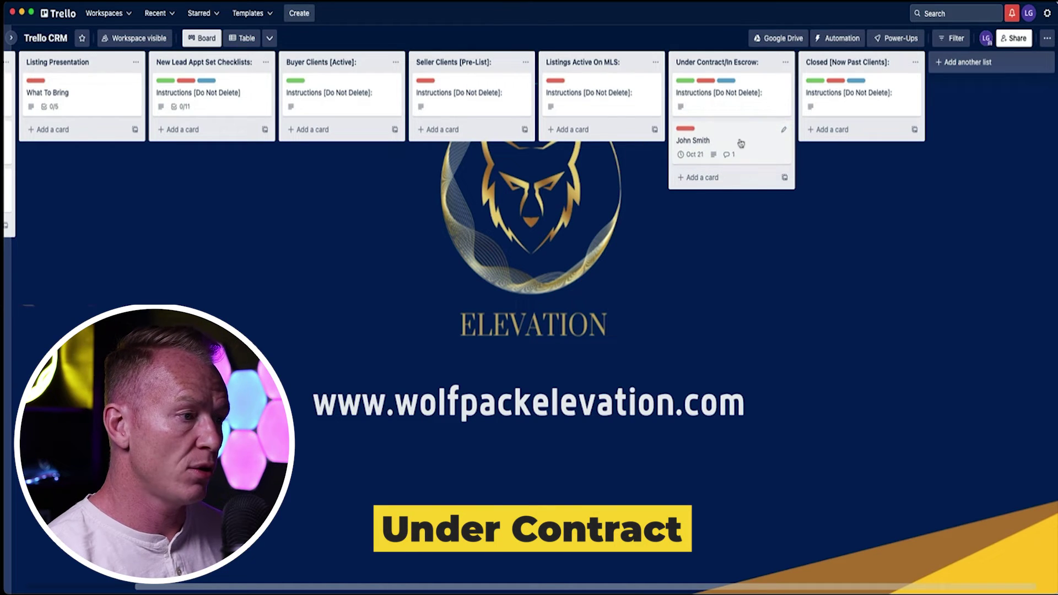
Review the Under Contract/In Escrow instructions card, discarding a started 'Seller CHeck' checklist
left_click(734, 106)
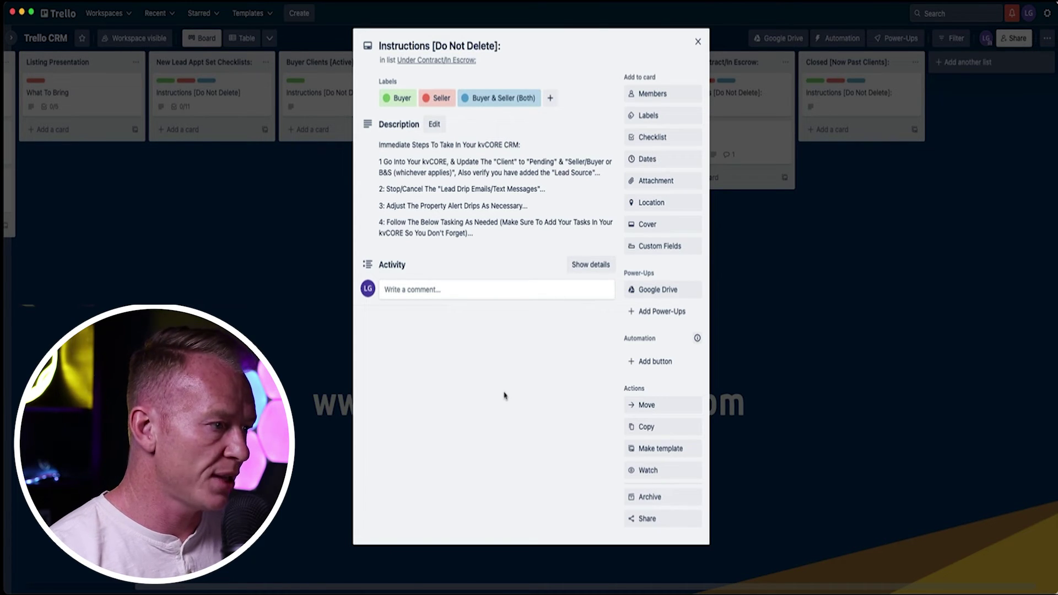
left_click(673, 144)
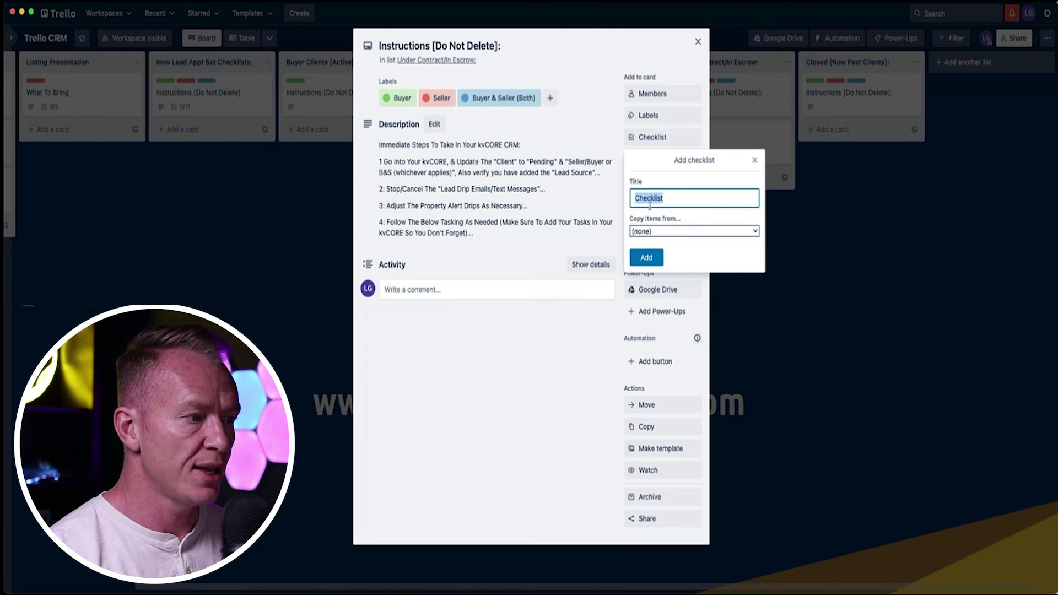
type("Seller CHeck")
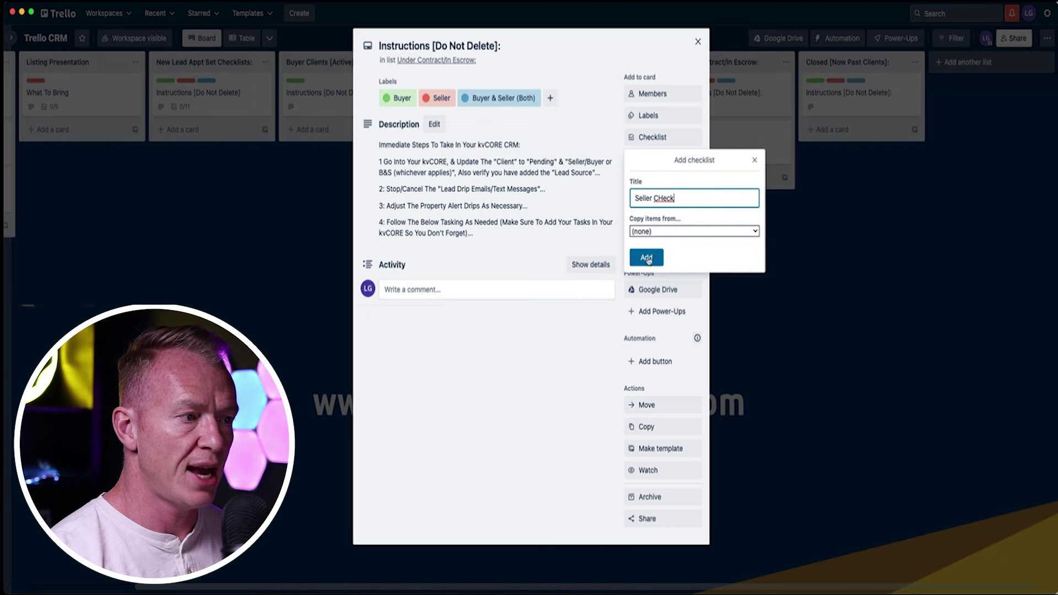
left_click(755, 160)
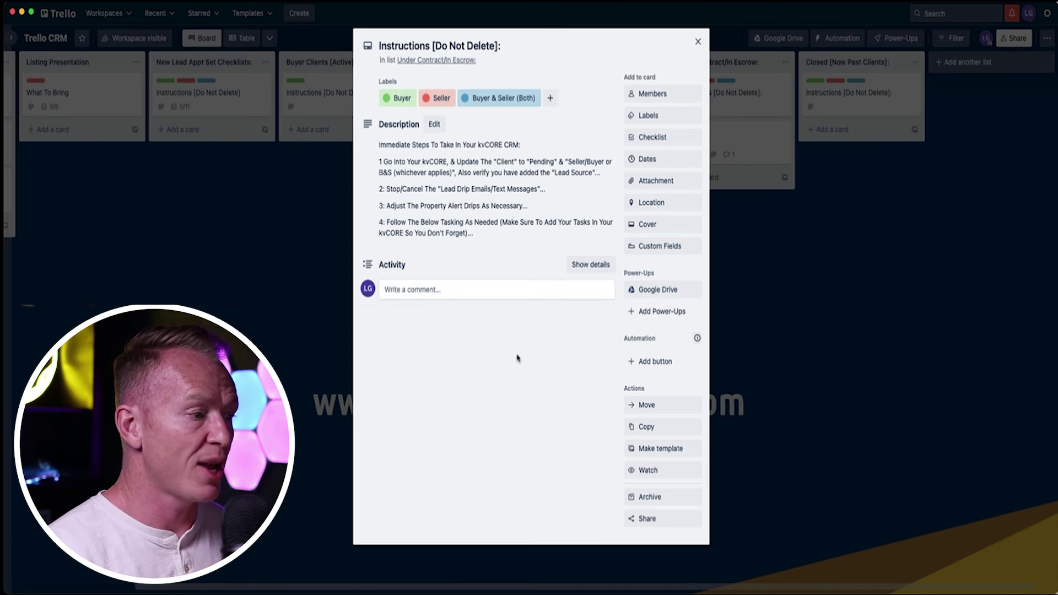
left_click(697, 41)
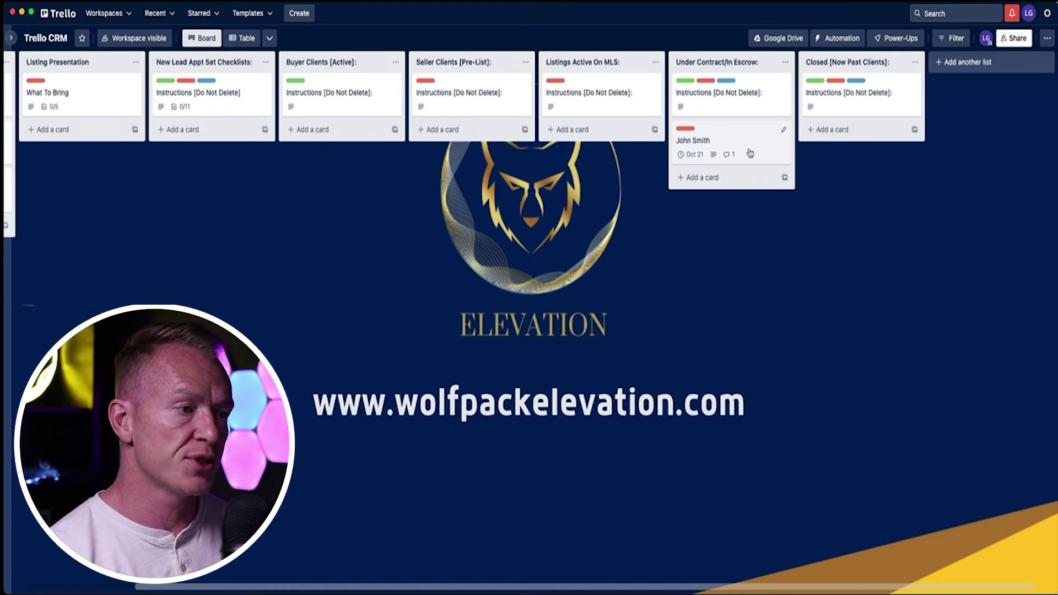
Drag John Smith into Closed [Now Past Clients] and read that list's instructions card
left_click_drag(749, 153, 870, 144)
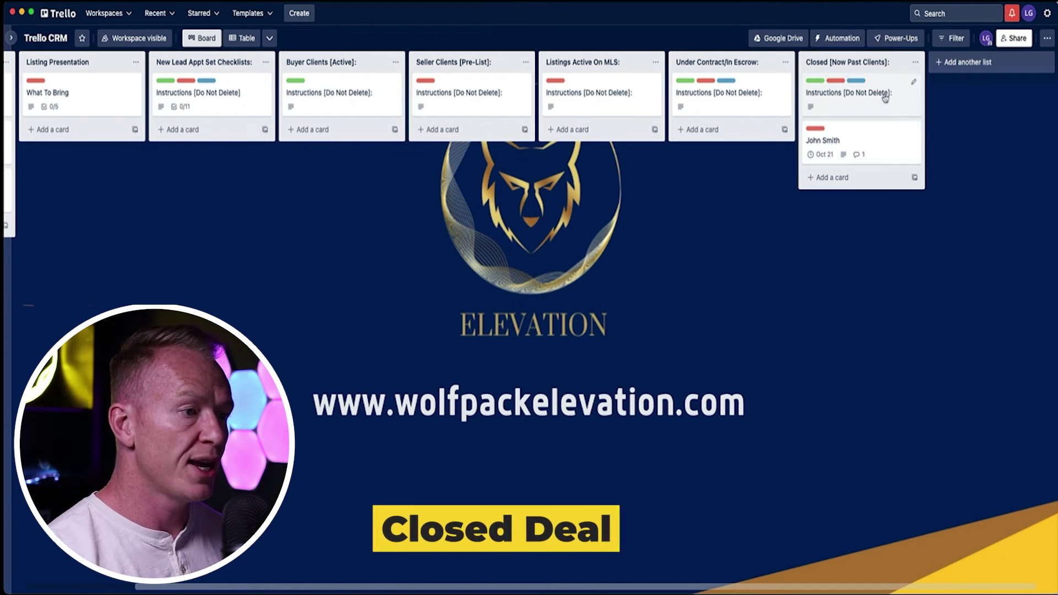
left_click(885, 98)
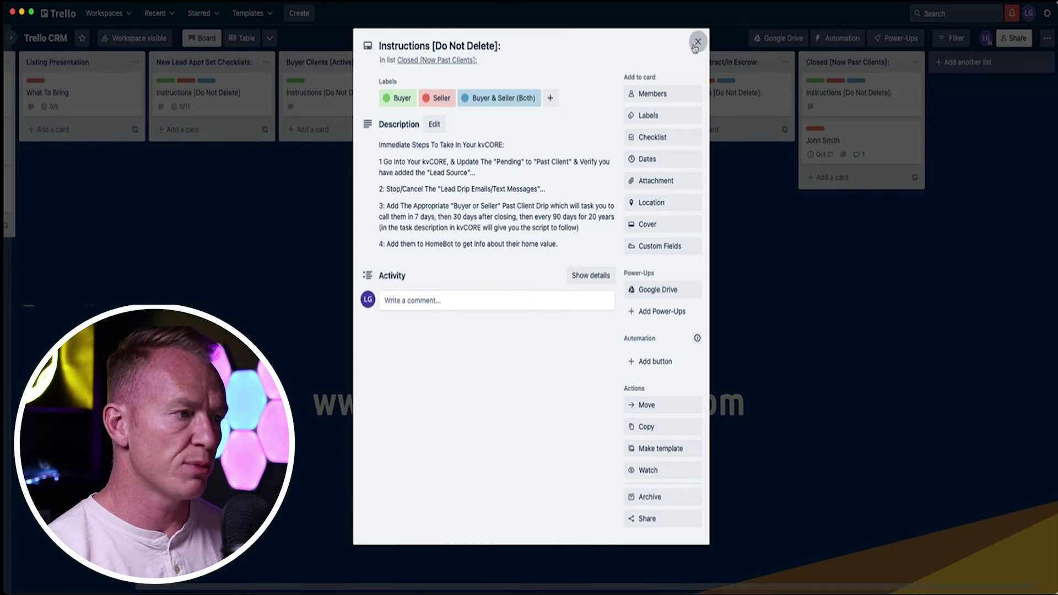
left_click(697, 42)
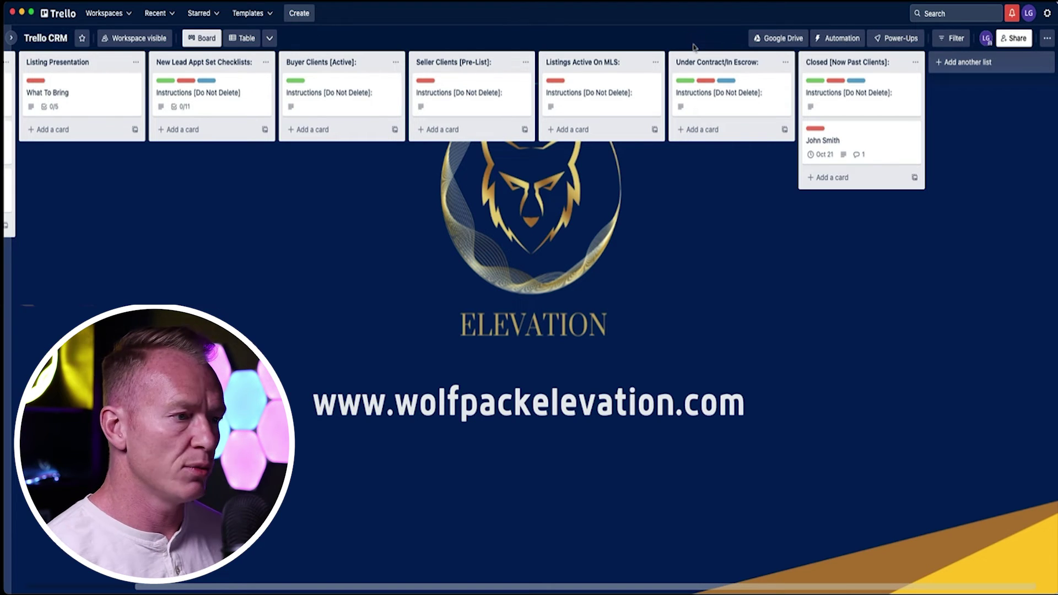
scroll(439, 232, "left", 5)
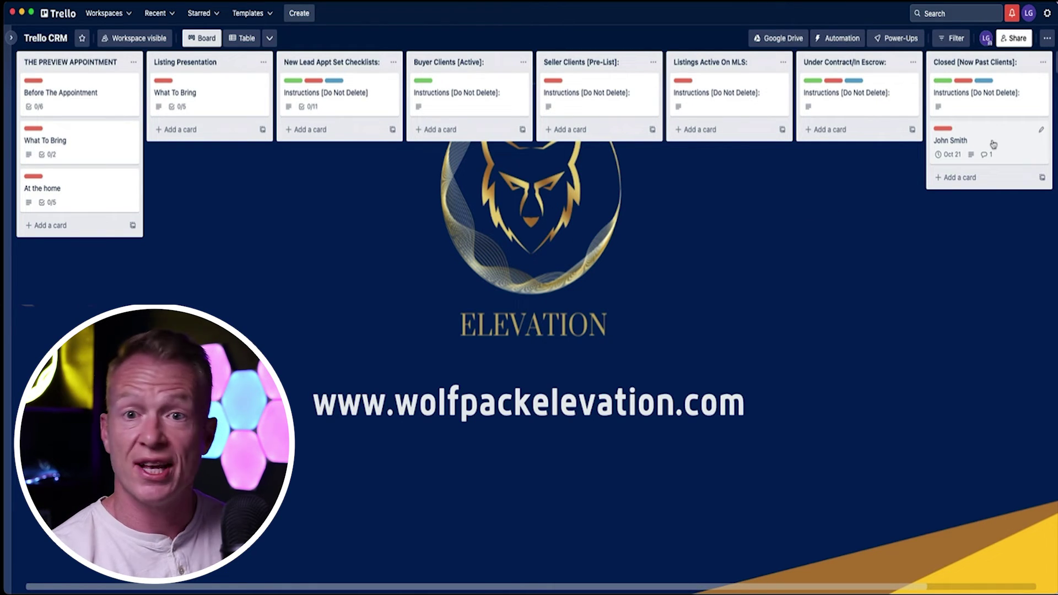
Drag John Smith to Buyer Clients [Active] and replace its Seller label with Buyer
left_click_drag(992, 144, 436, 129)
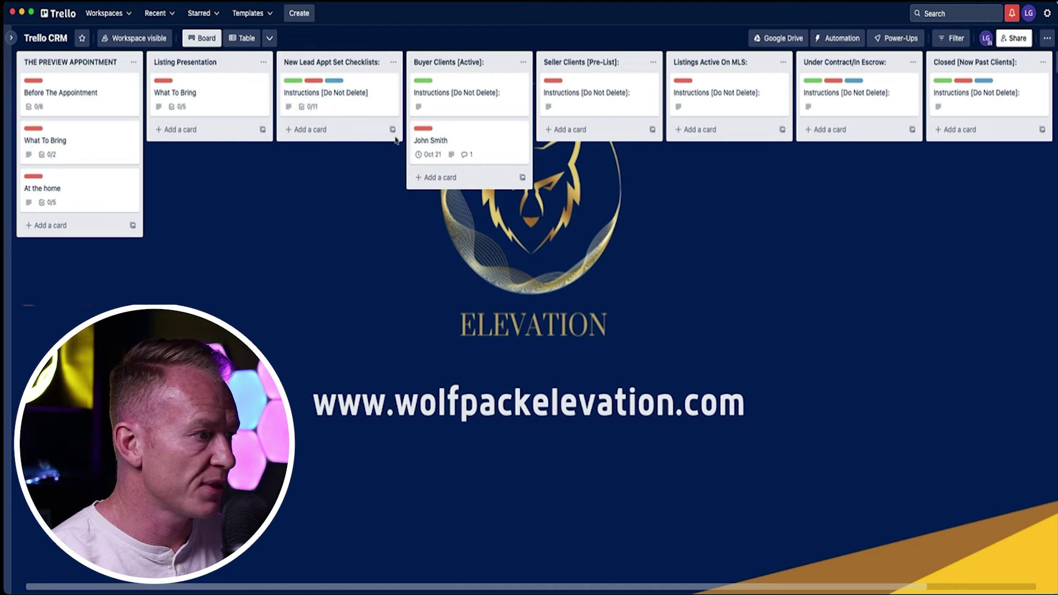
left_click(498, 145)
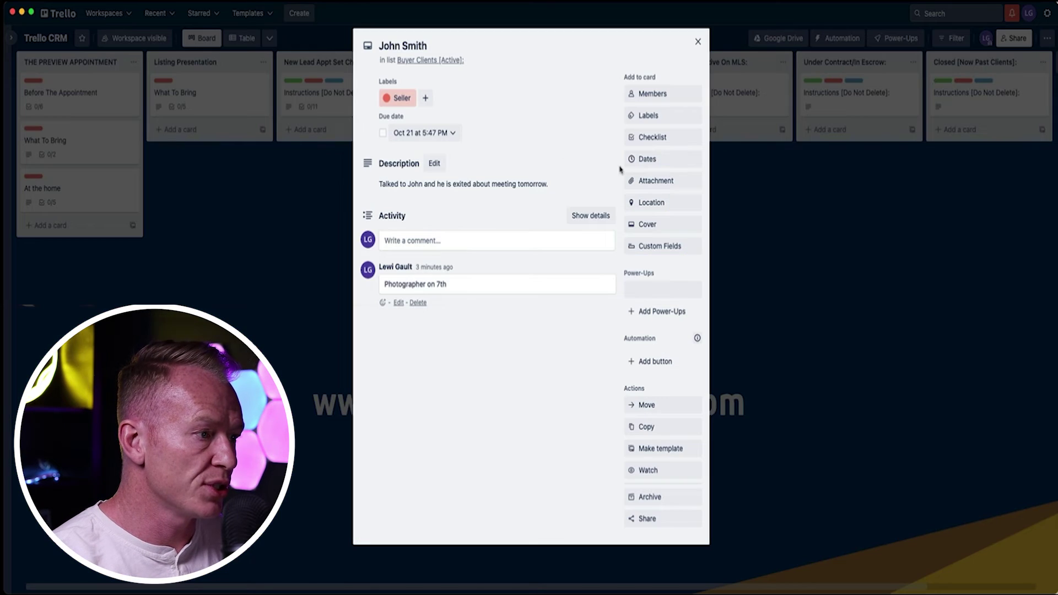
left_click(648, 116)
left_click(660, 225)
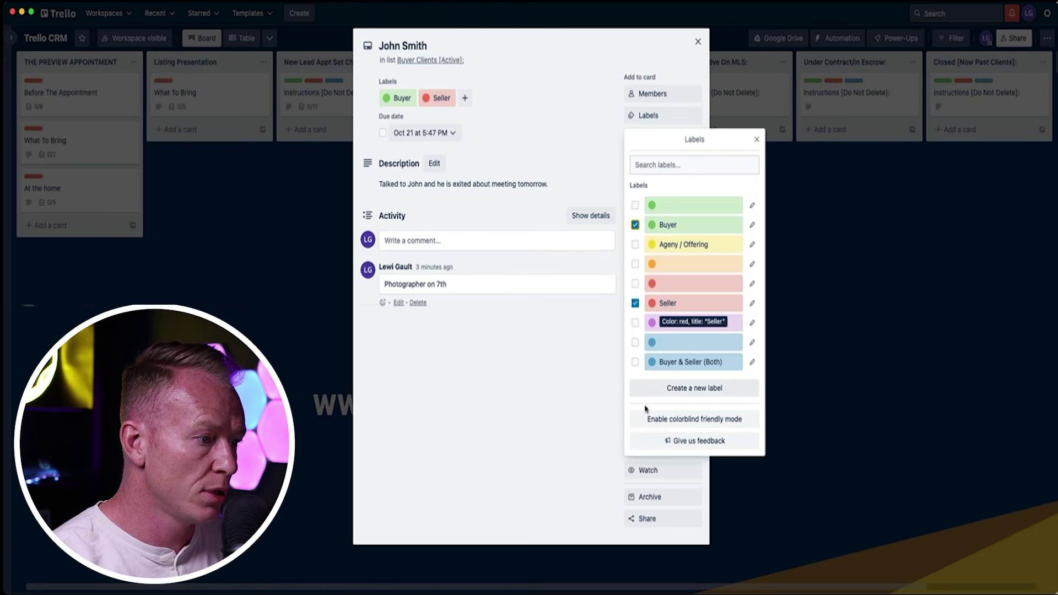
left_click(663, 302)
left_click(573, 422)
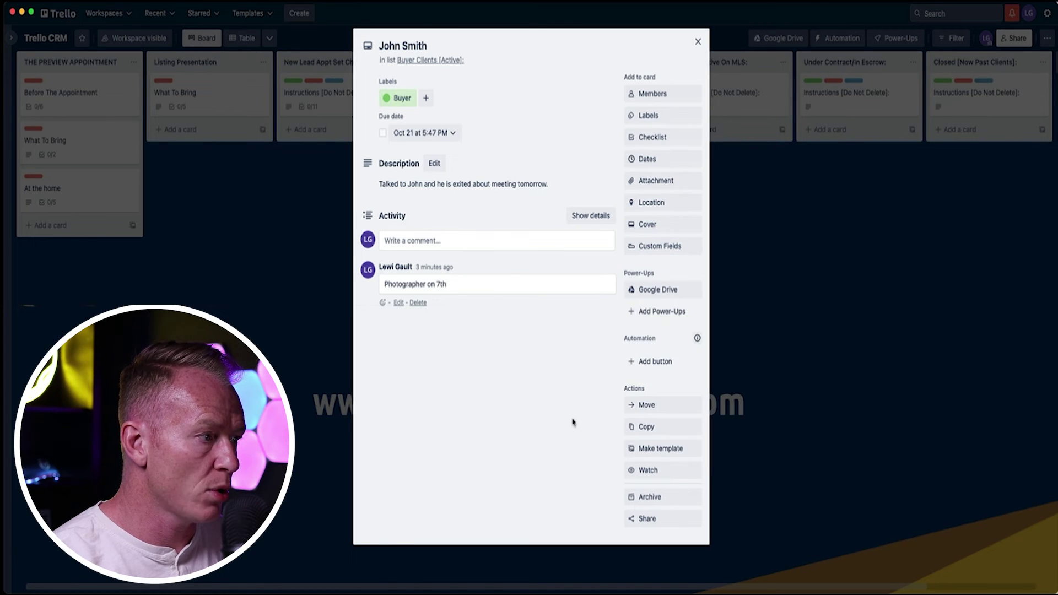
left_click(698, 42)
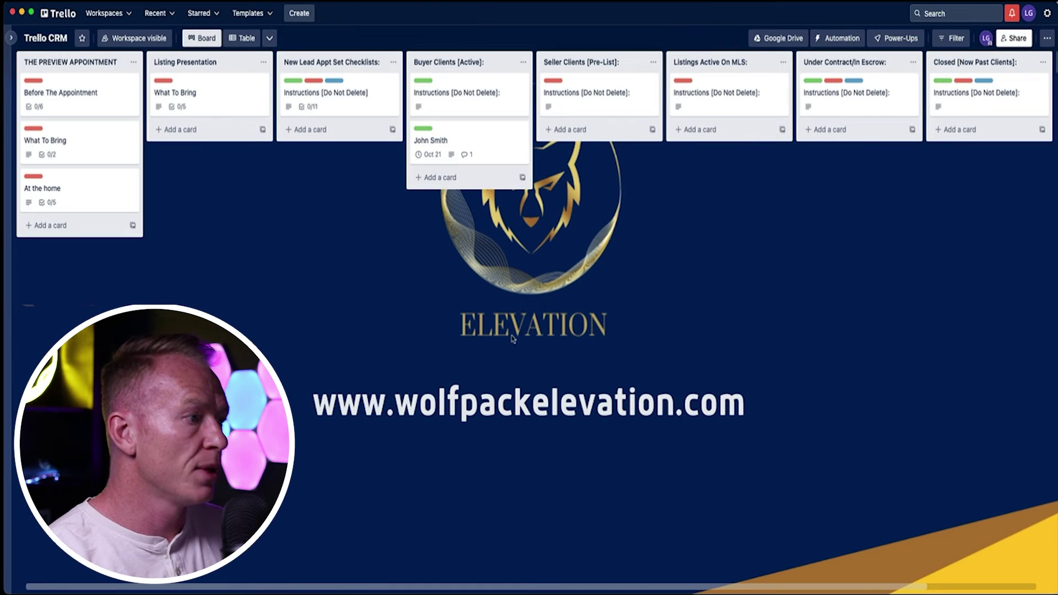
scroll(459, 214, "right", 2)
scroll(459, 214, "right", 4)
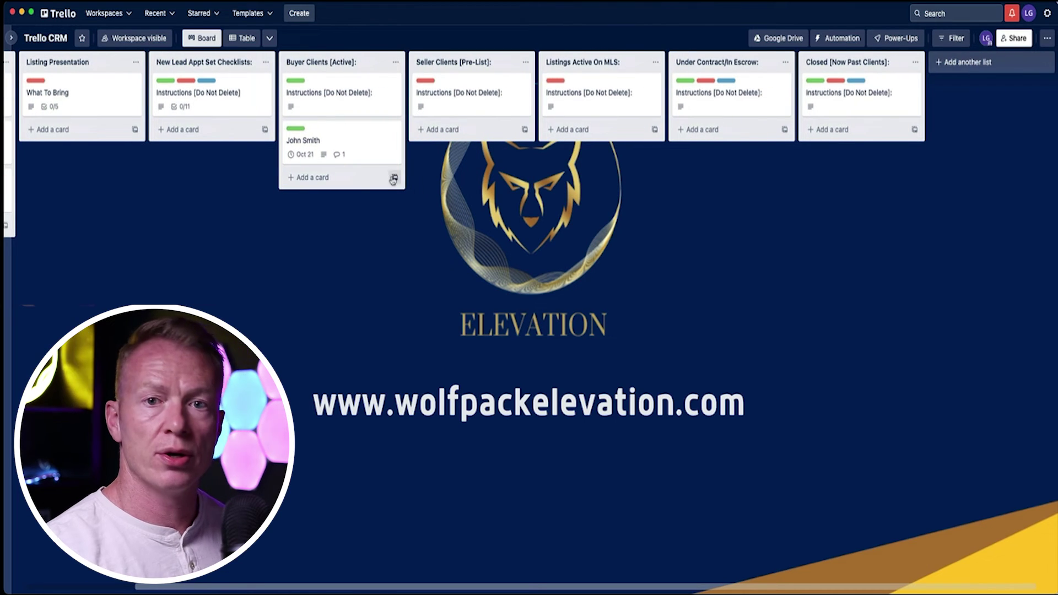
left_click(342, 98)
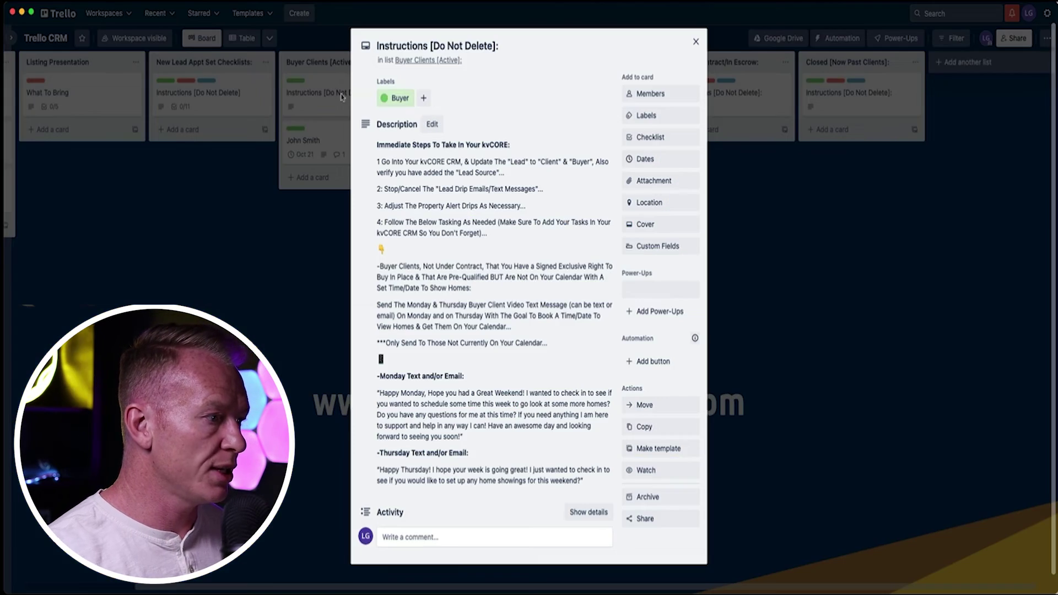
scroll(435, 318, "down", 1)
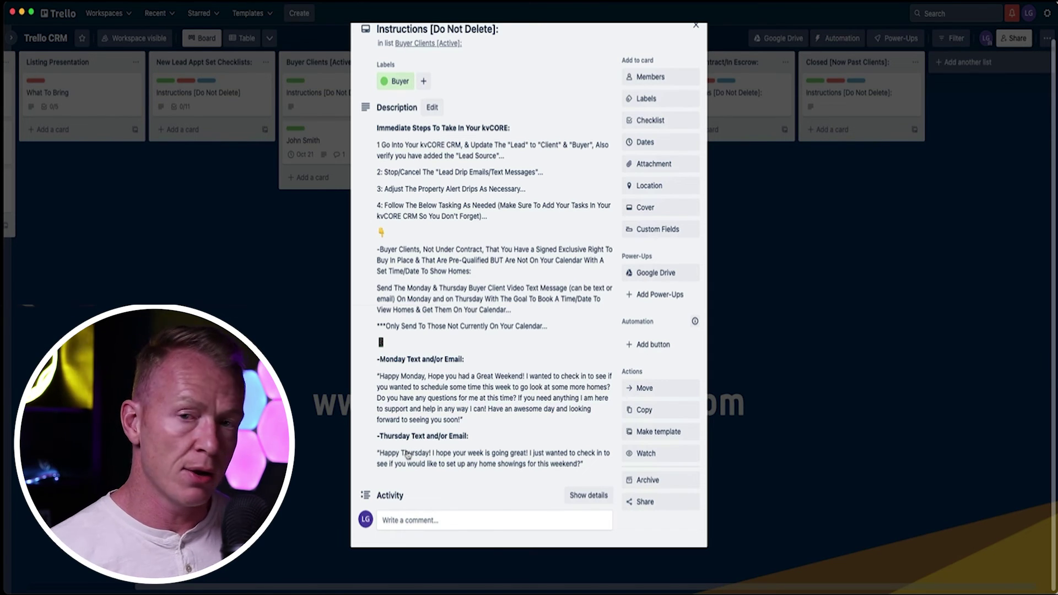
mouse_move(468, 421)
left_mouse_down()
mouse_move(408, 399)
mouse_move(464, 433)
left_mouse_up()
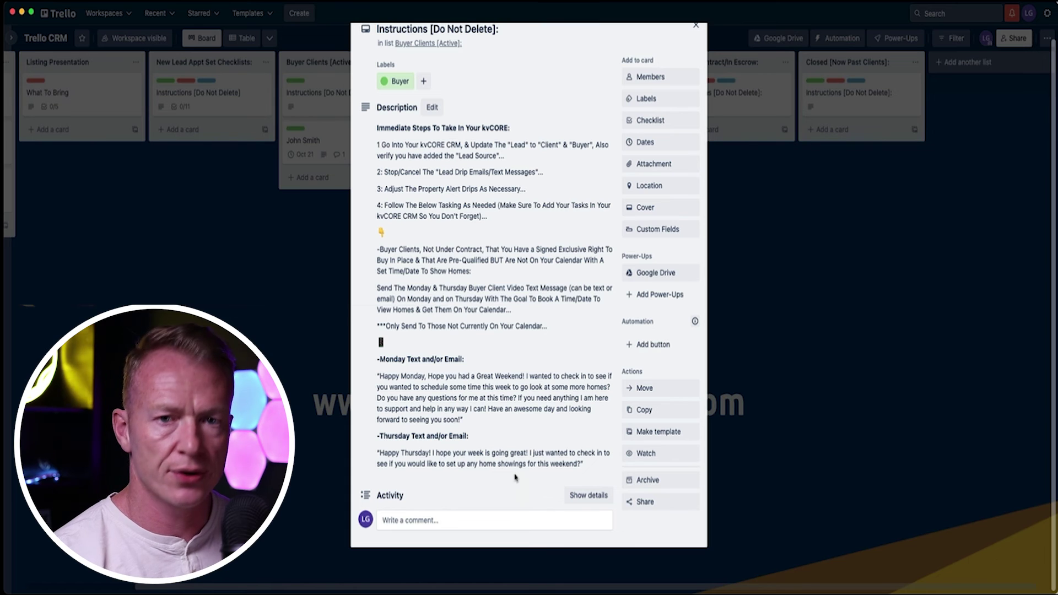
left_click(265, 329)
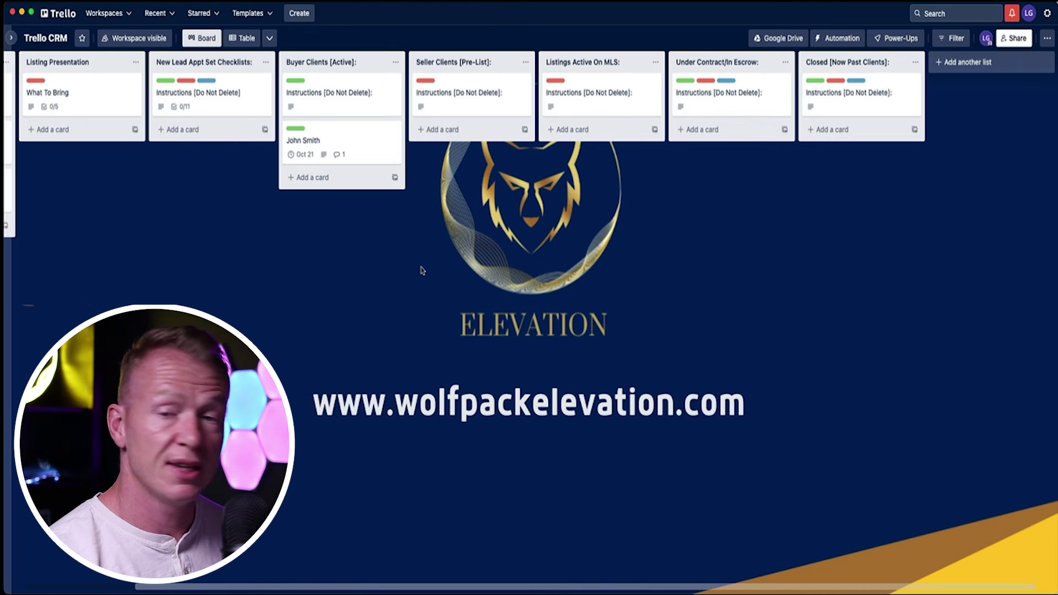
Drag the Buyer-labelled John Smith card across into Closed [Now Past Clients]
left_click_drag(359, 156, 859, 155)
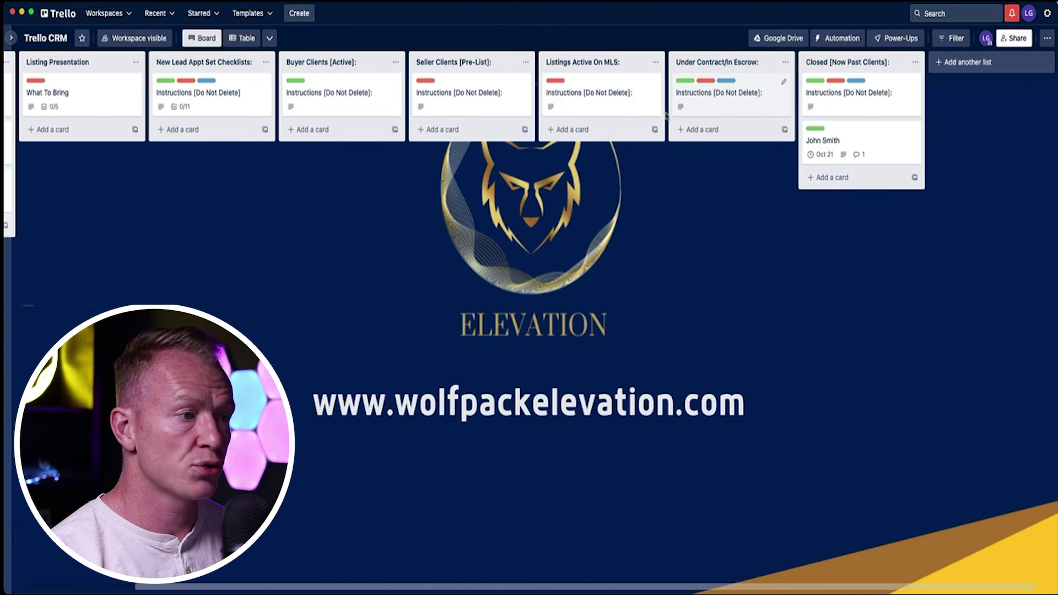
scroll(400, 206, "left", 2)
scroll(400, 206, "left", 2)
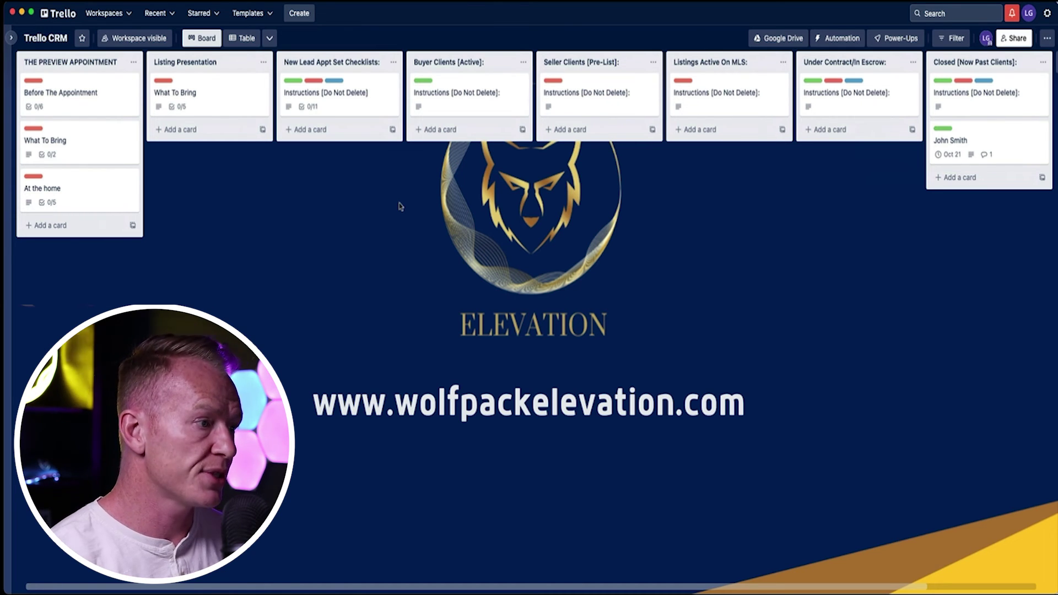
left_click(11, 265)
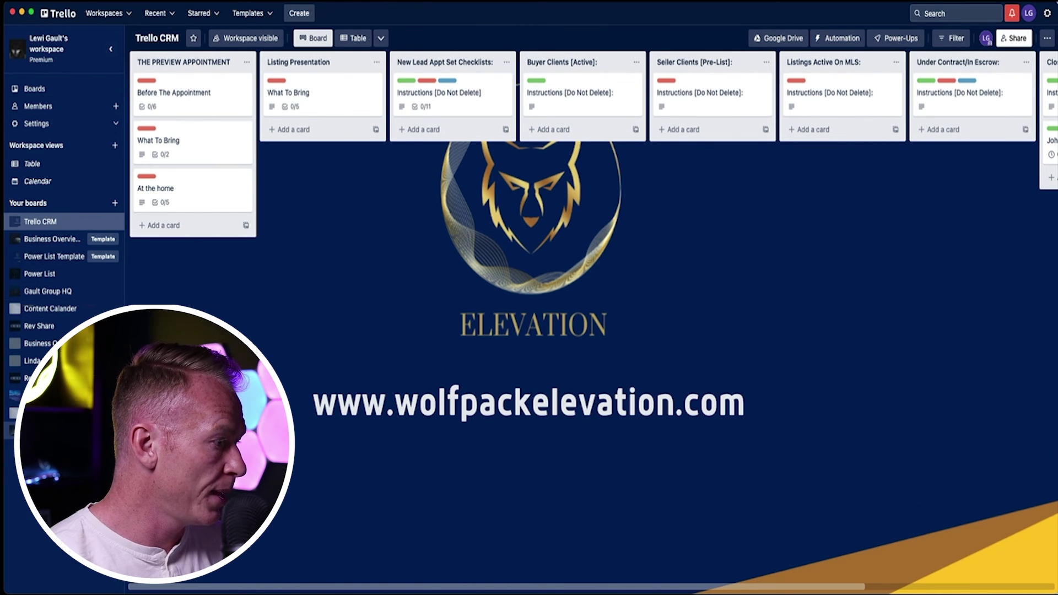
Switch to the Gault Group HQ board and scroll through its Closed list
left_click(47, 291)
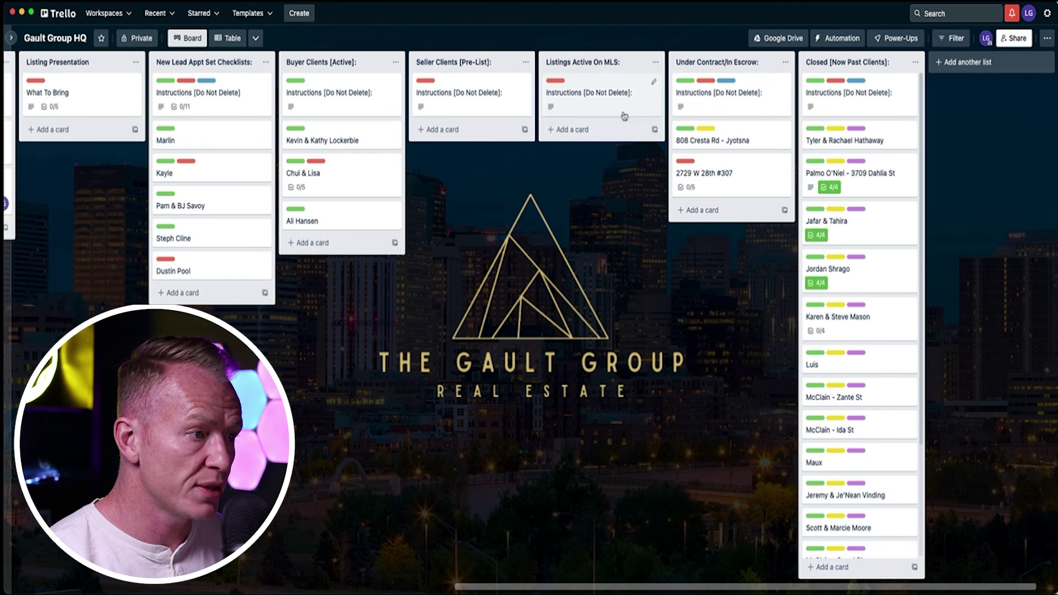
scroll(835, 215, "down", 3)
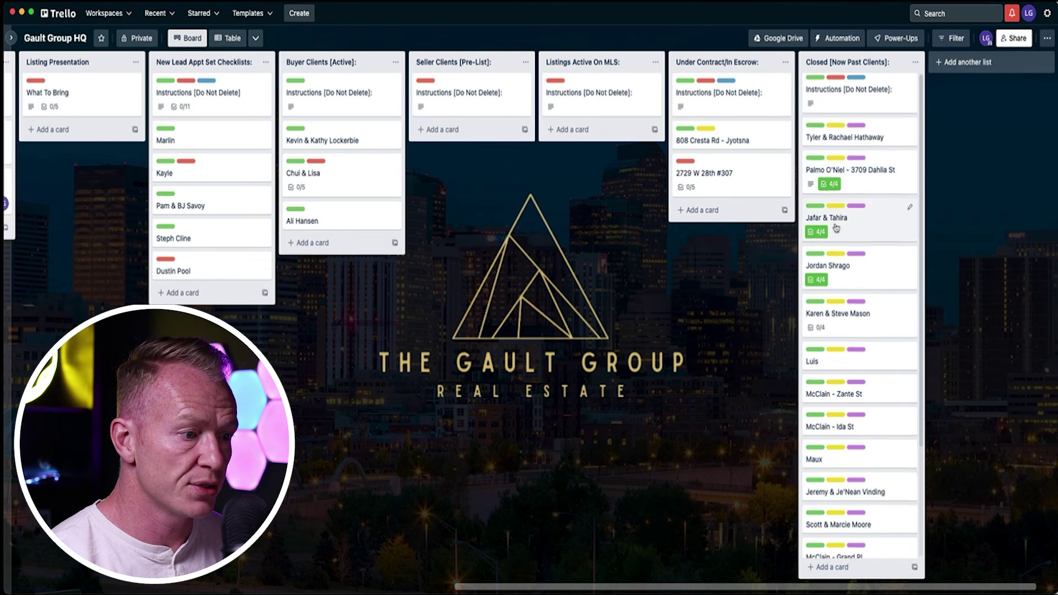
scroll(835, 227, "up", 3)
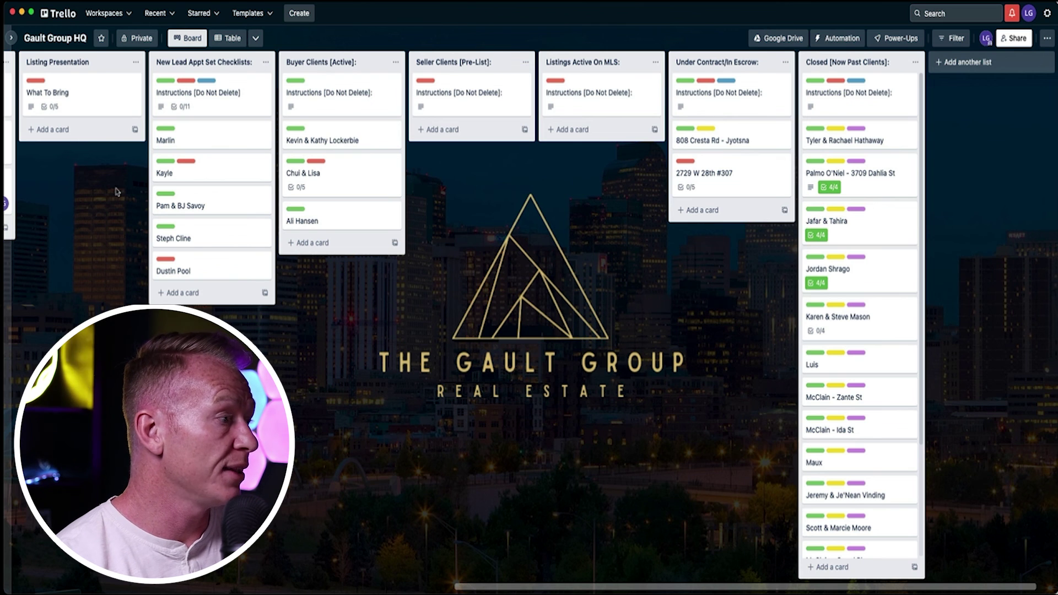
left_click(11, 39)
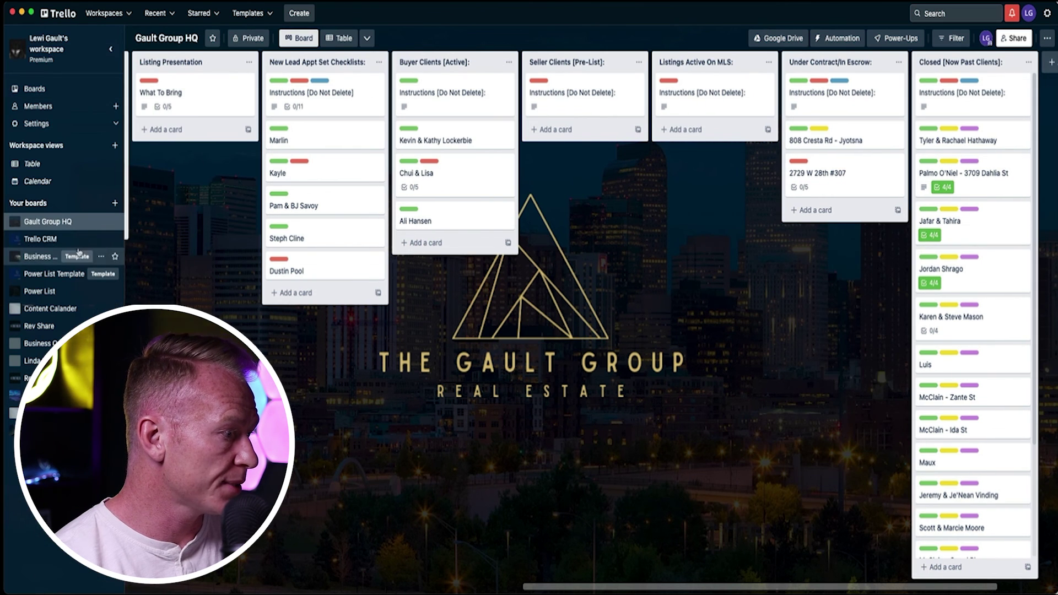
Return to the Trello CRM board, then open the Power List Template board
left_click(40, 239)
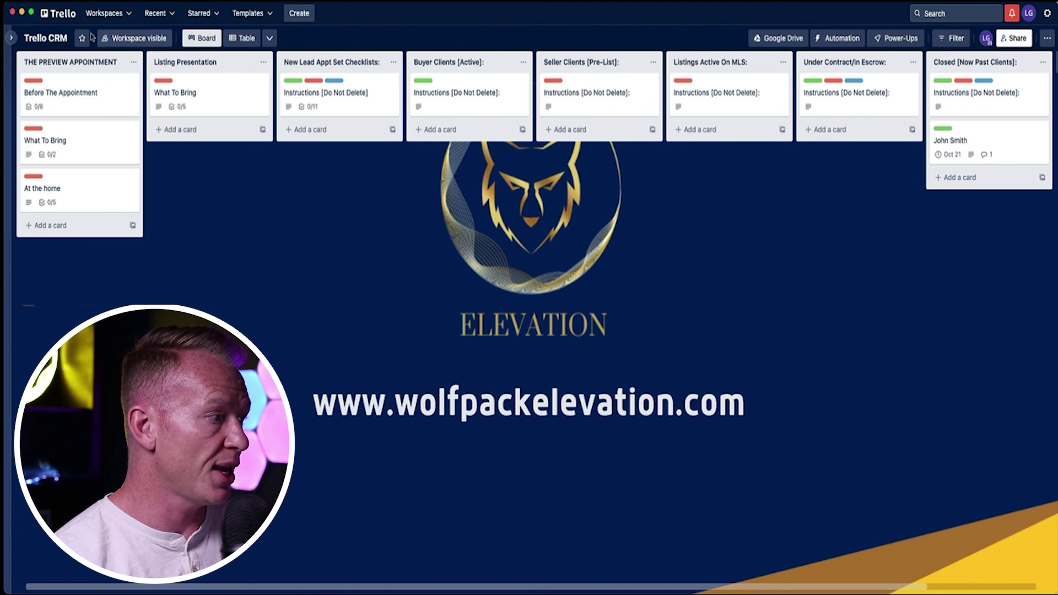
left_click(11, 39)
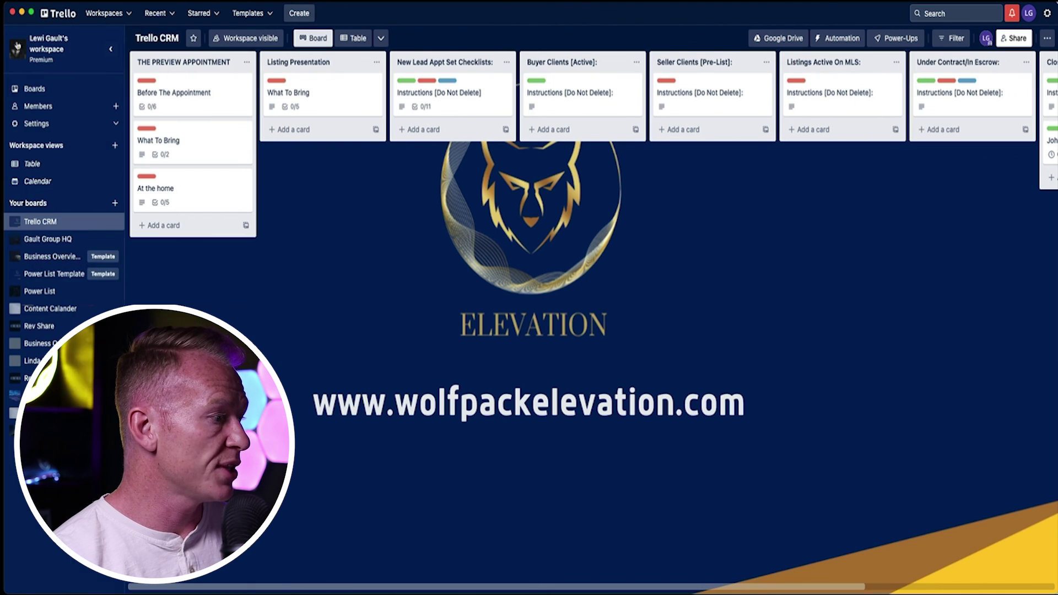
left_click(64, 275)
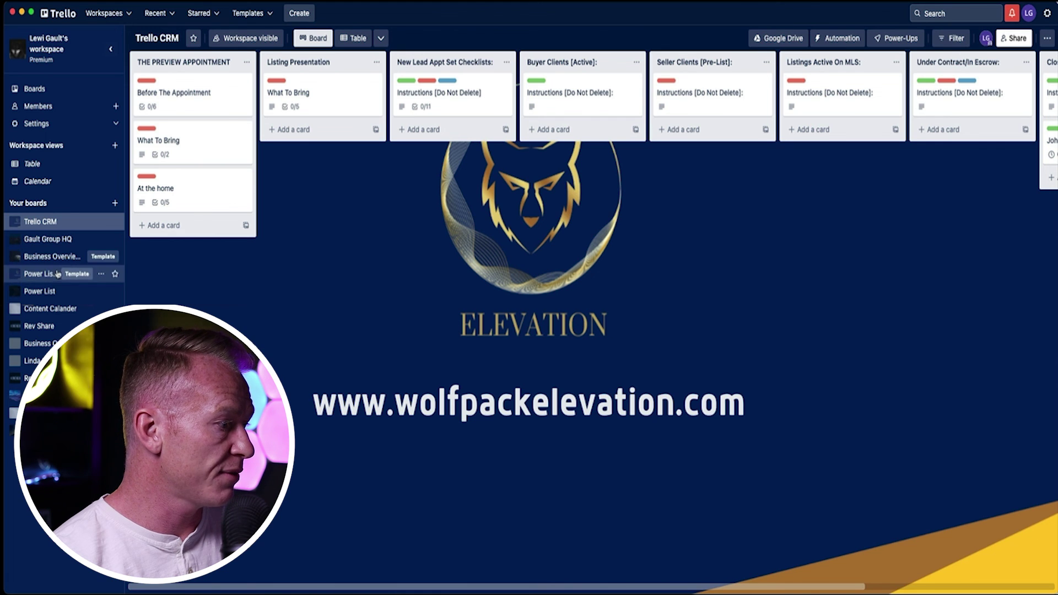